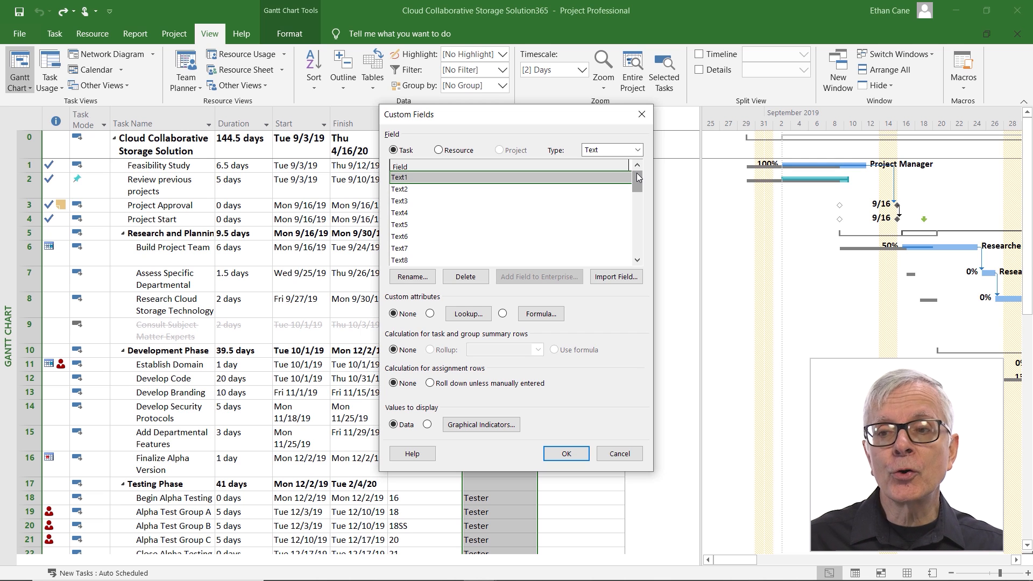
- Examine the task custom fields available for the Cost, Date, Duration, Finish and Flag types
{"action": "left_click", "coordinate": [637, 151]}
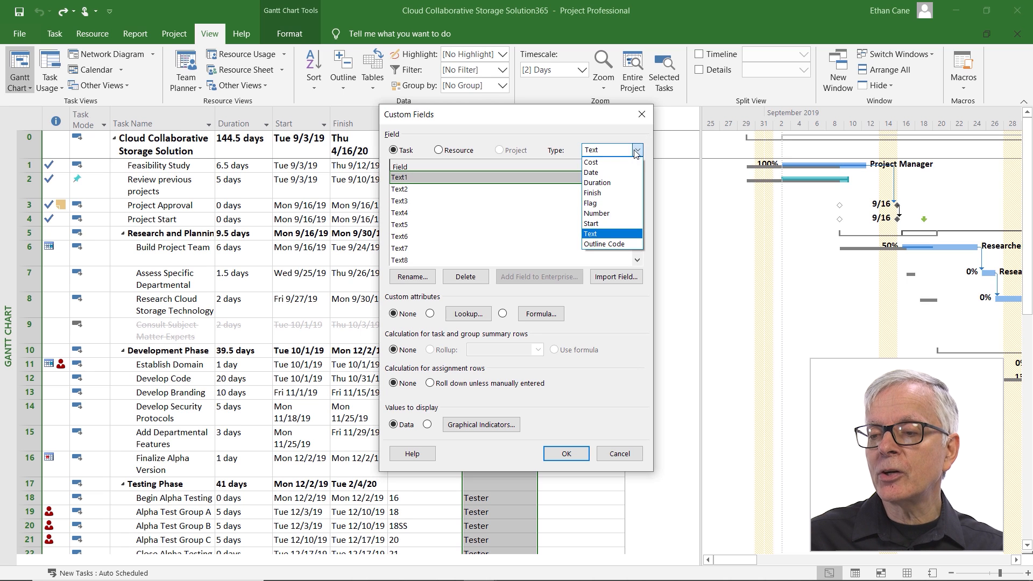
{"action": "left_click", "coordinate": [591, 162]}
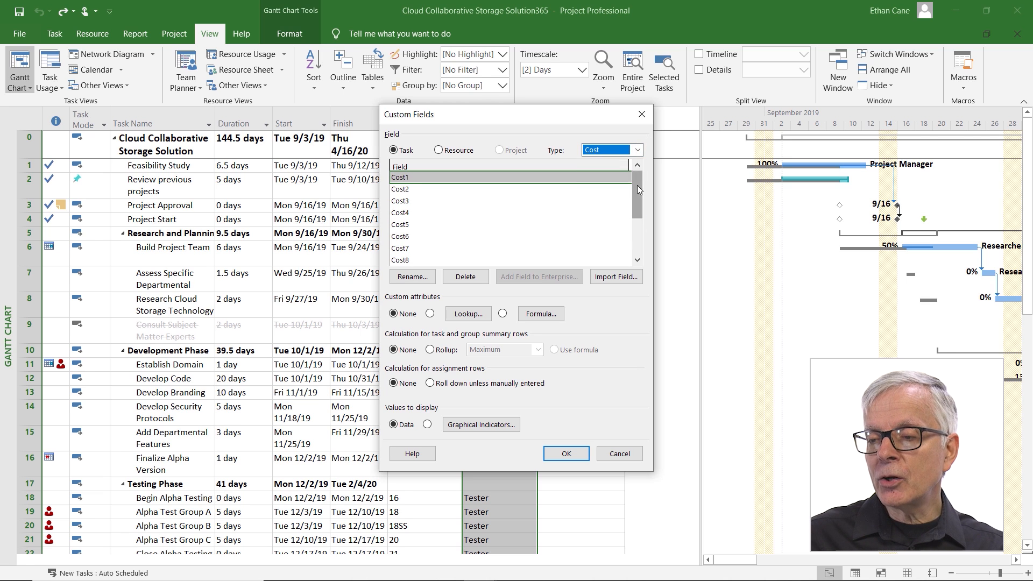
{"action": "left_click", "coordinate": [637, 151]}
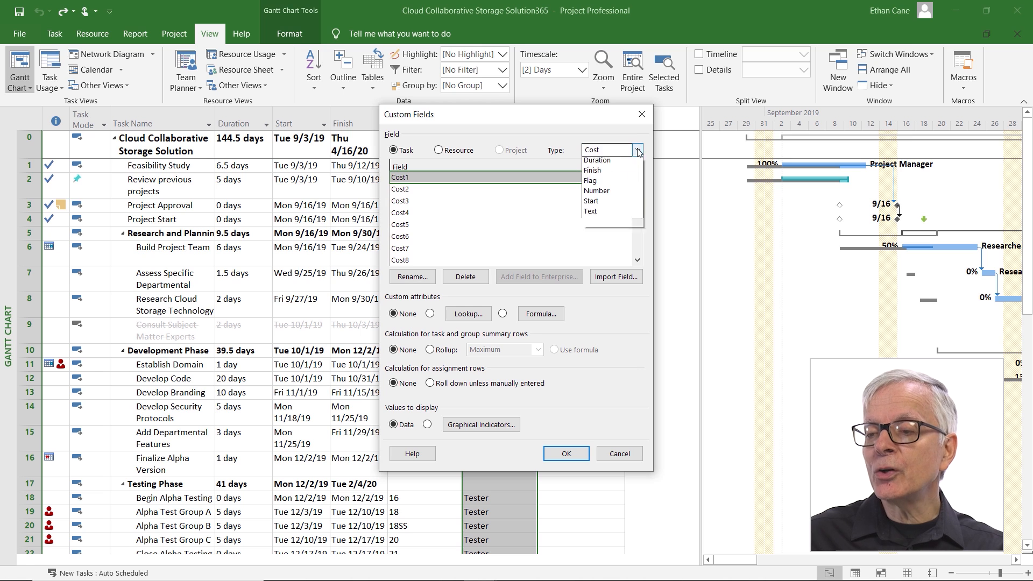
{"action": "left_click", "coordinate": [620, 173]}
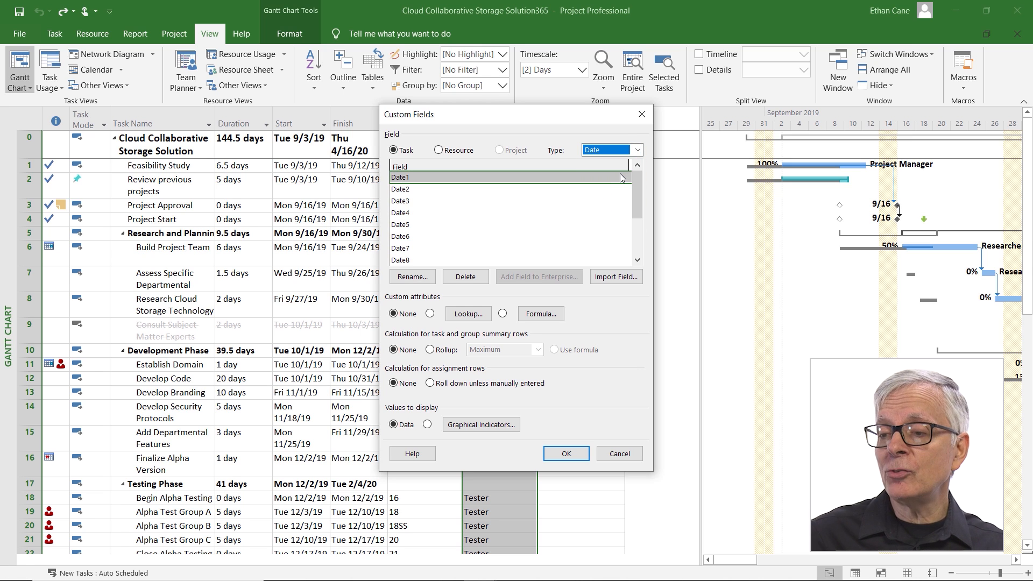
{"action": "left_click", "coordinate": [635, 151]}
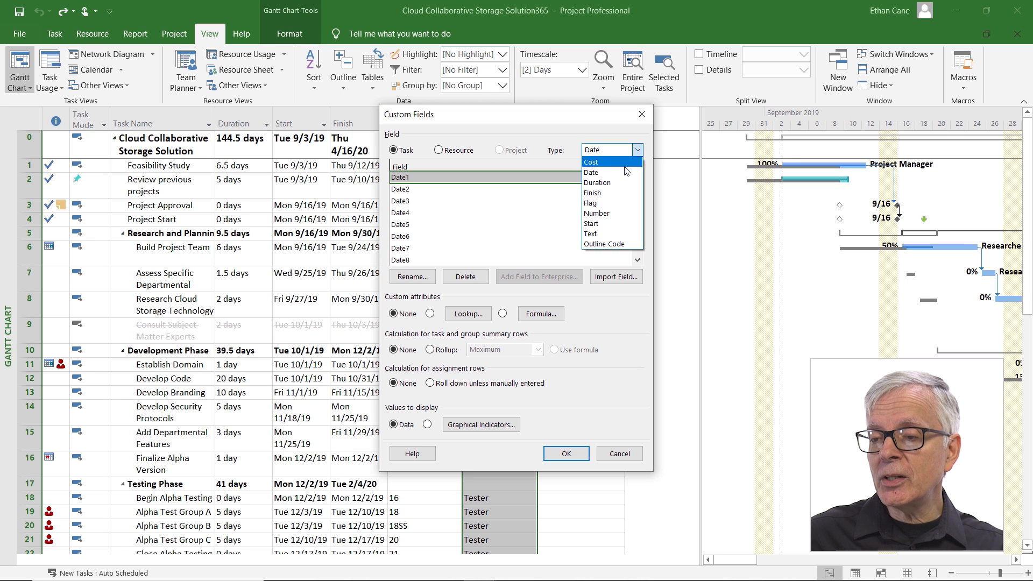
{"action": "left_click", "coordinate": [622, 183]}
{"action": "left_click_drag", "start_coordinate": [639, 198], "coordinate": [638, 163]}
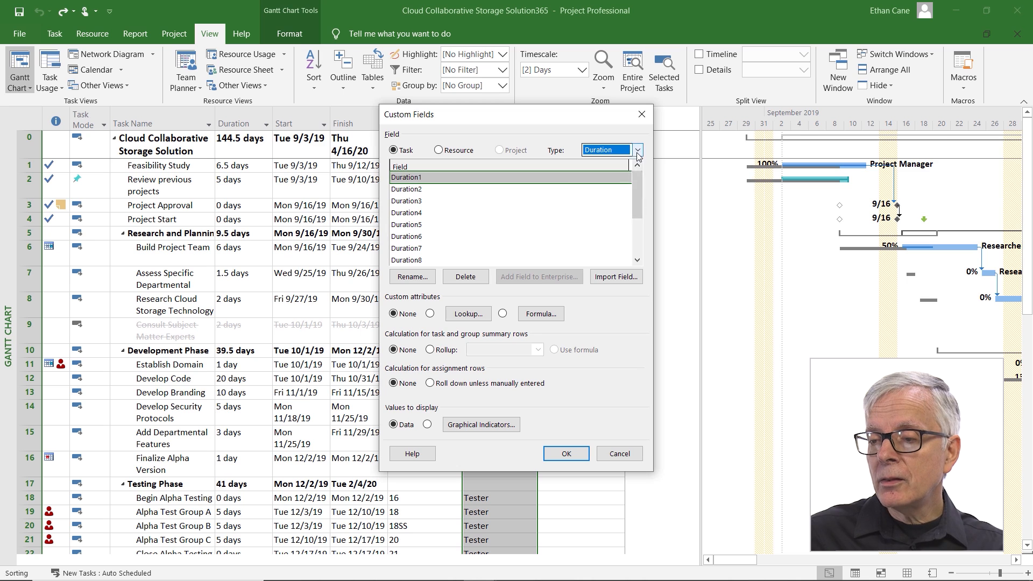
{"action": "left_click", "coordinate": [637, 151]}
{"action": "left_click", "coordinate": [620, 196]}
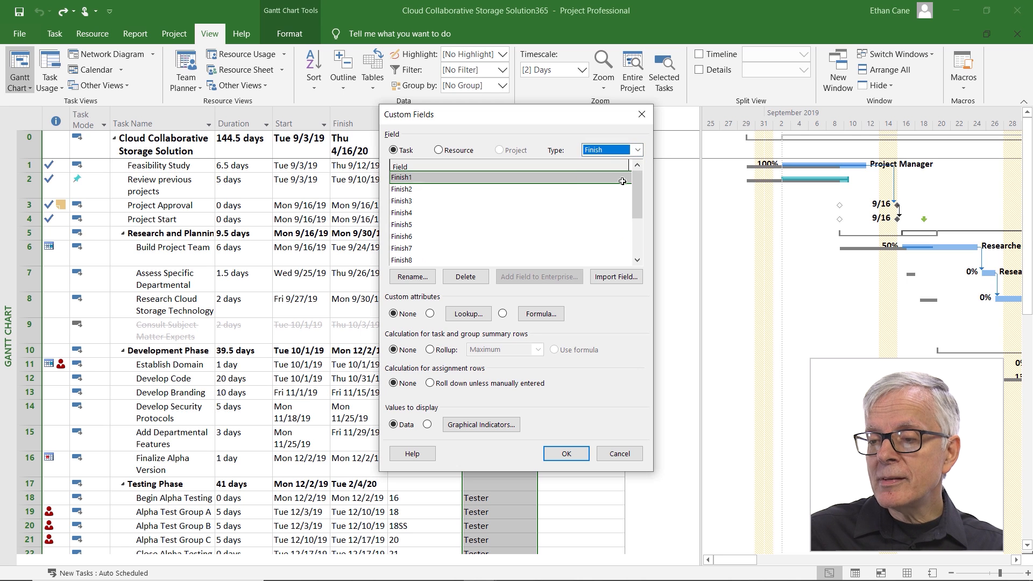
{"action": "left_click", "coordinate": [638, 151]}
{"action": "left_click", "coordinate": [621, 204]}
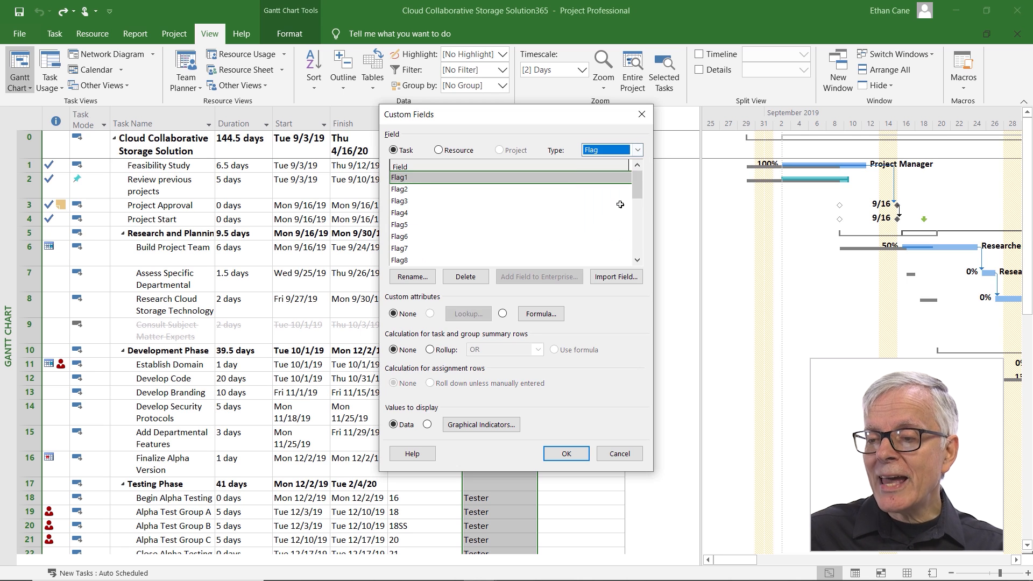
{"action": "mouse_move", "coordinate": [641, 182]}
{"action": "left_mouse_down"}
{"action": "mouse_move", "coordinate": [643, 251]}
{"action": "mouse_move", "coordinate": [639, 164]}
{"action": "left_mouse_up"}
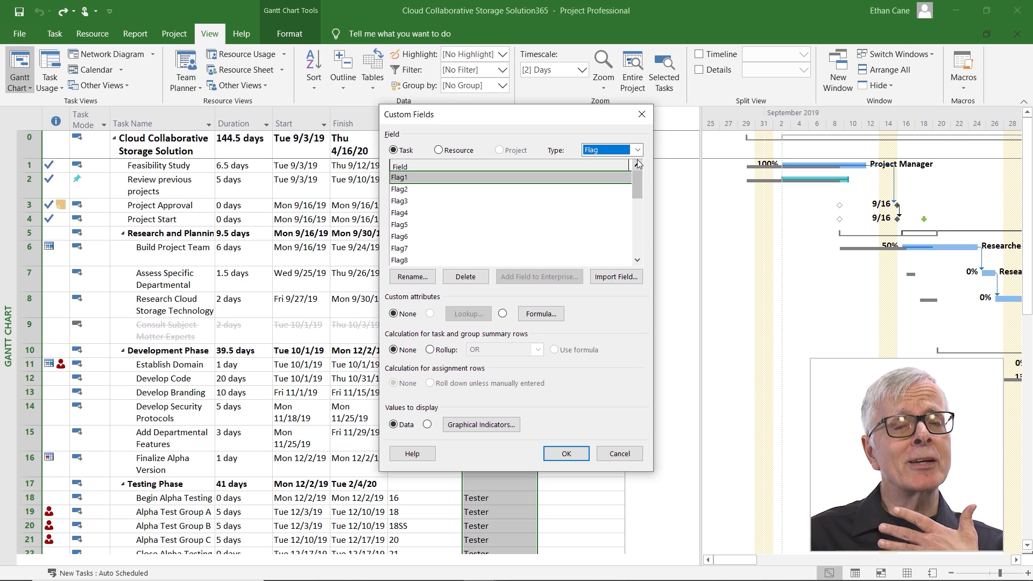
- Examine the task custom fields of the Number and Text types, and compare the Text fields offered for resources
{"action": "left_click", "coordinate": [636, 150]}
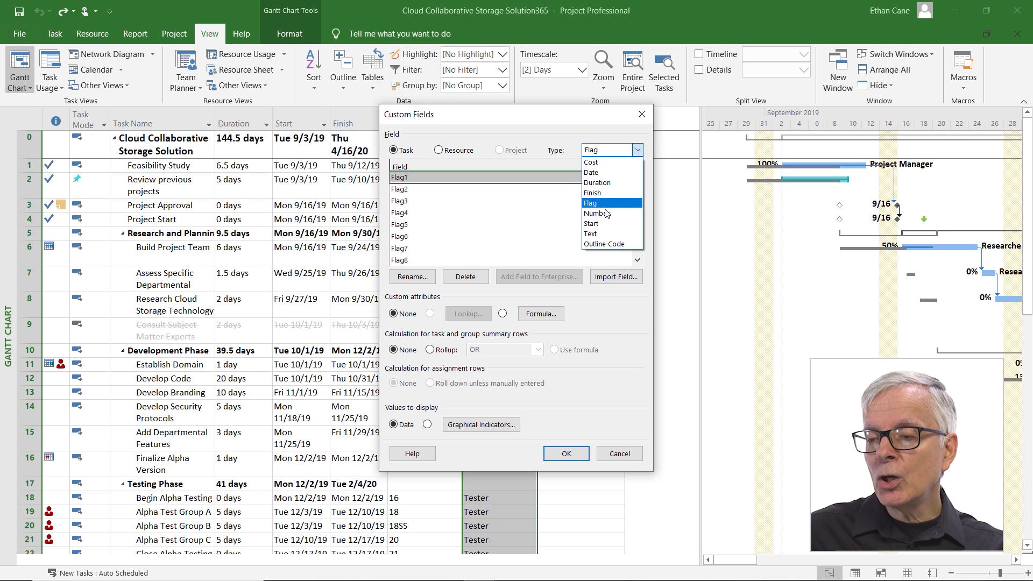
{"action": "left_click", "coordinate": [596, 214]}
{"action": "mouse_move", "coordinate": [634, 189]}
{"action": "left_mouse_down"}
{"action": "mouse_move", "coordinate": [635, 236]}
{"action": "mouse_move", "coordinate": [636, 175]}
{"action": "left_mouse_up"}
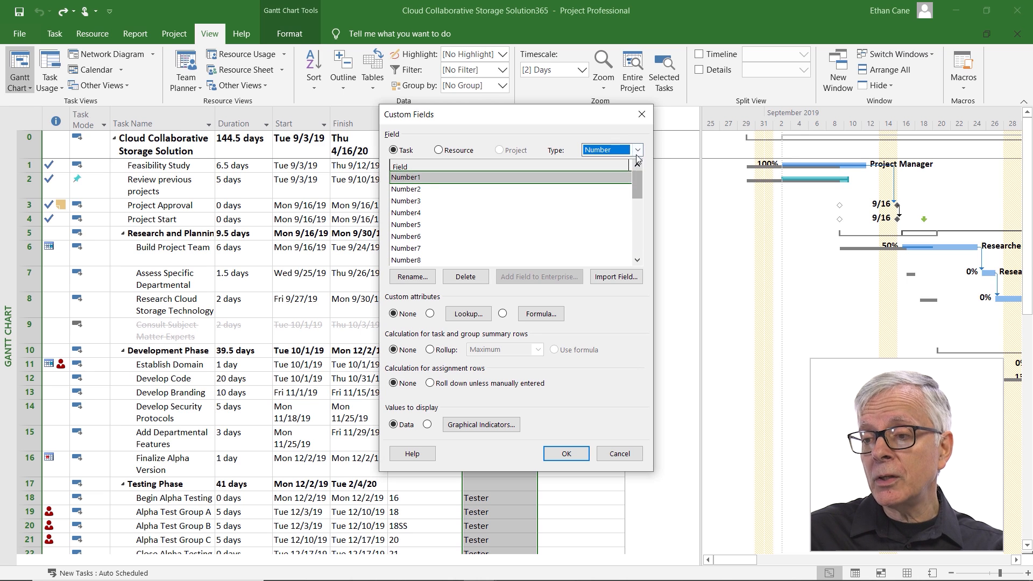
{"action": "left_click", "coordinate": [637, 152]}
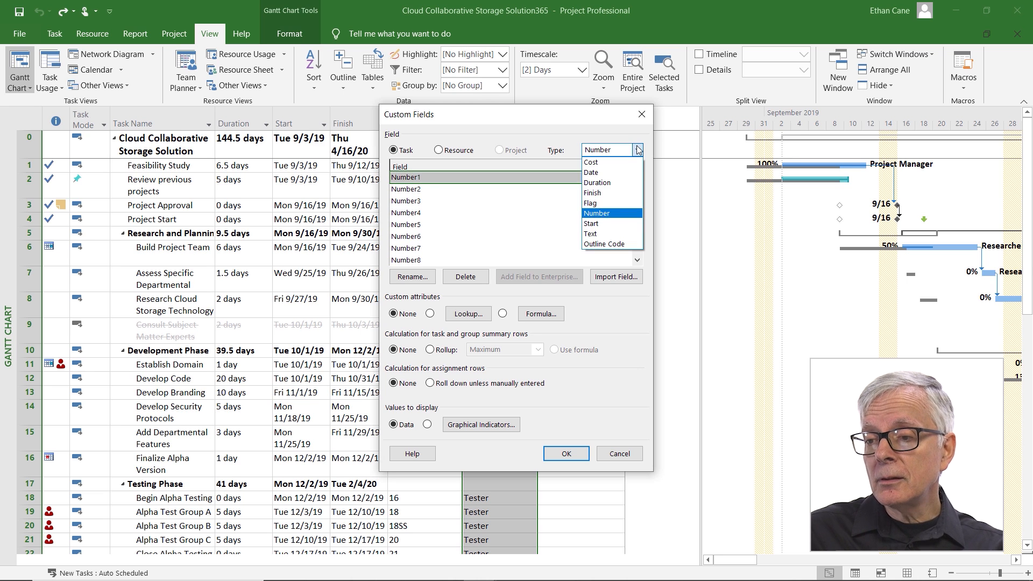
{"action": "left_click", "coordinate": [603, 235]}
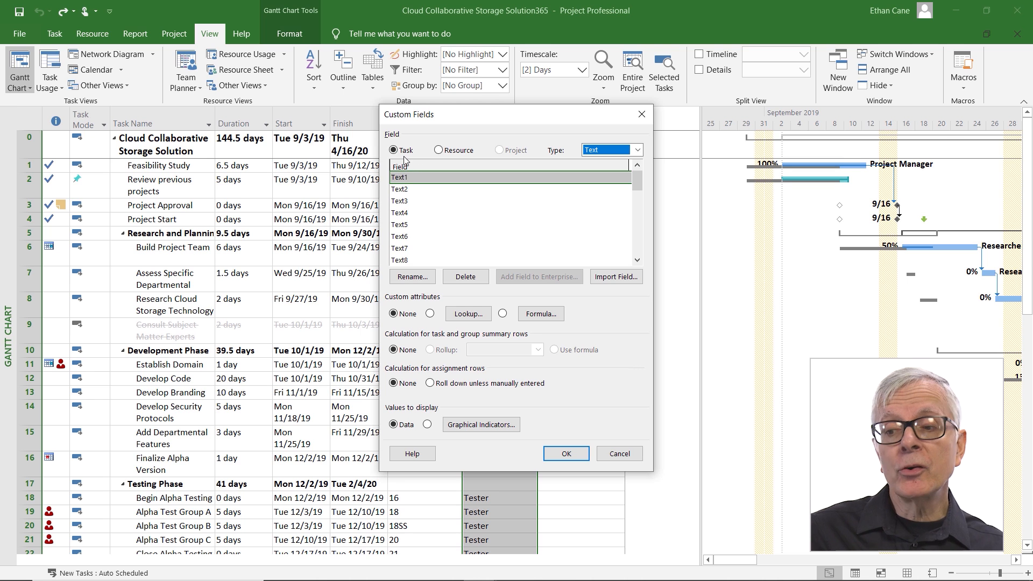
{"action": "left_click", "coordinate": [439, 150]}
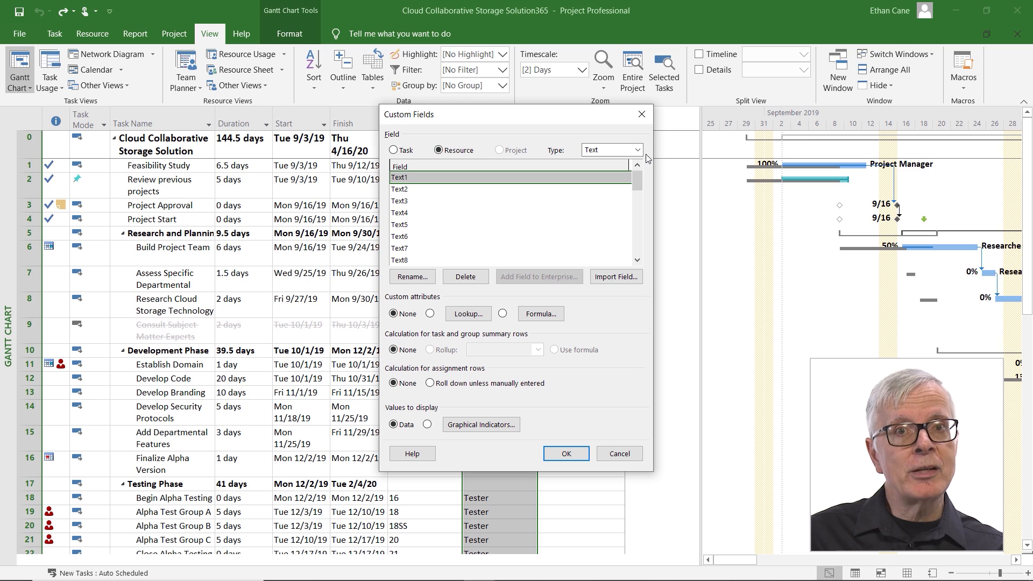
{"action": "left_click", "coordinate": [394, 150]}
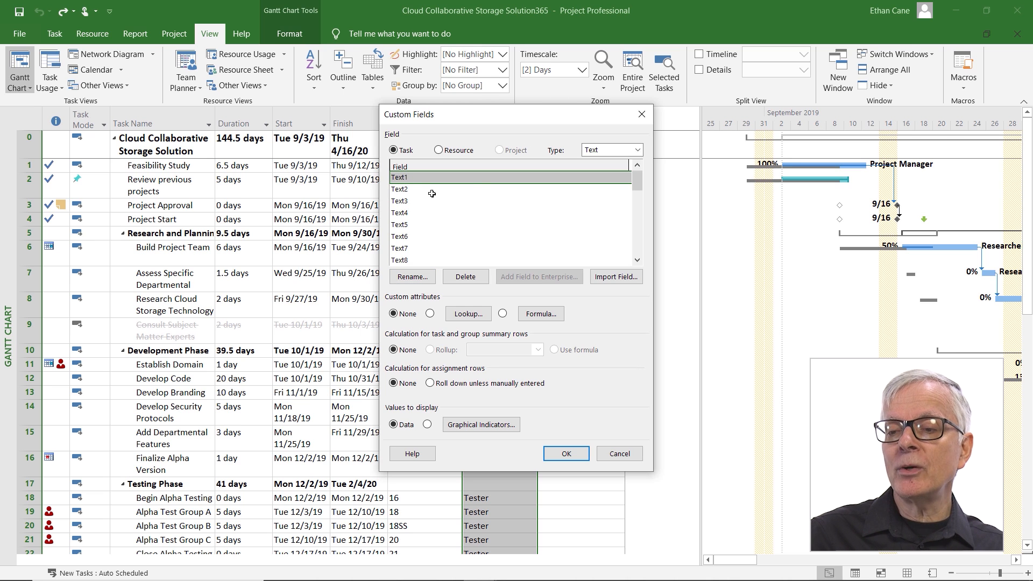
- Rename the task custom field Text1 to "Issue" and accept the custom field settings
{"action": "left_click", "coordinate": [410, 279]}
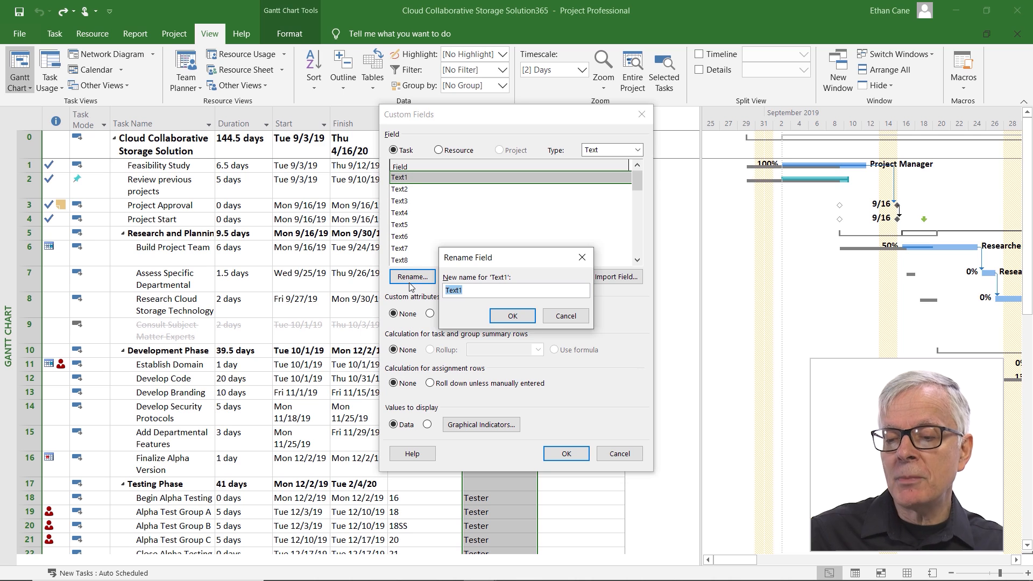
{"action": "type", "text": "Issue"}
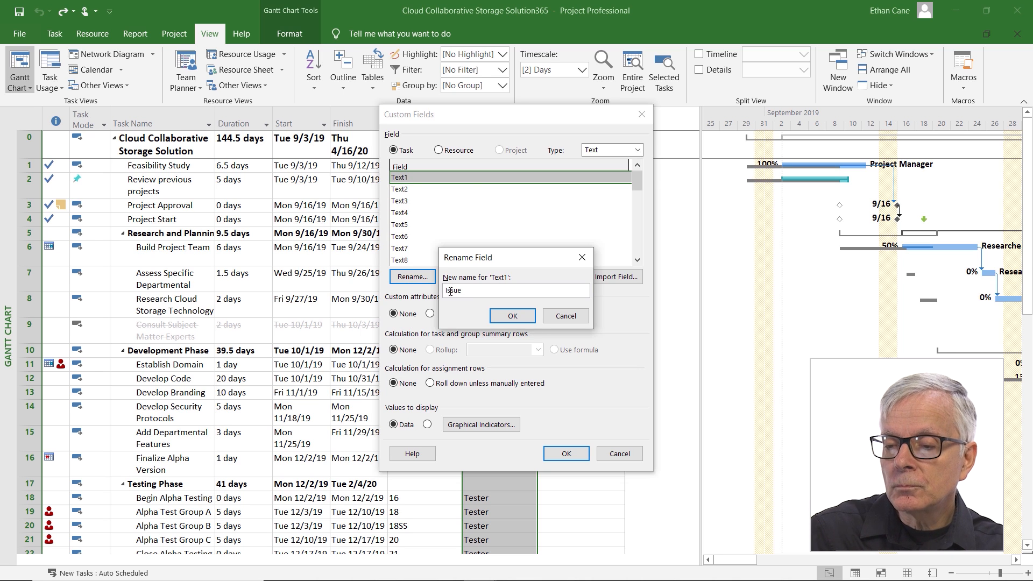
{"action": "left_click", "coordinate": [515, 320]}
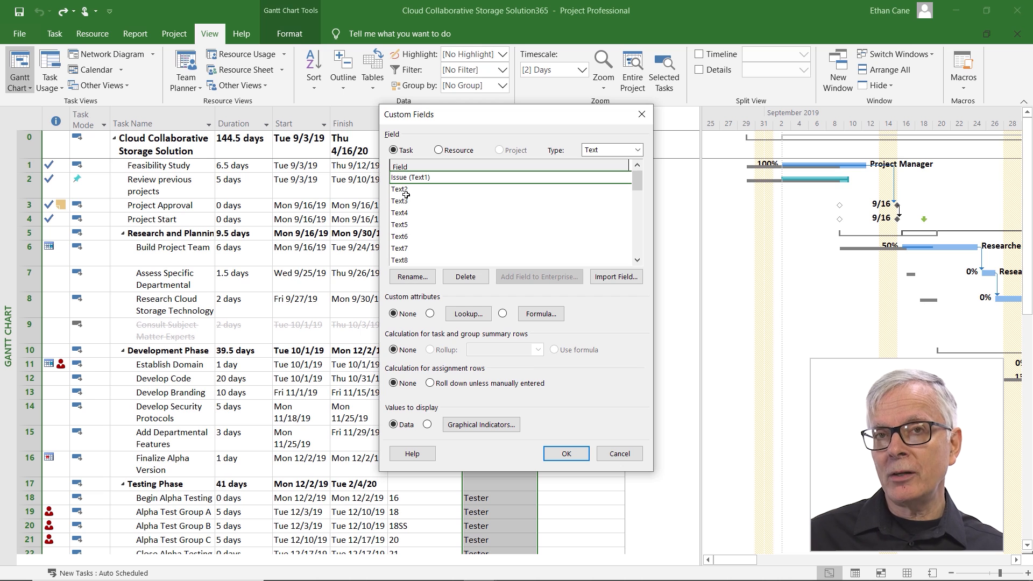
{"action": "left_click", "coordinate": [566, 454]}
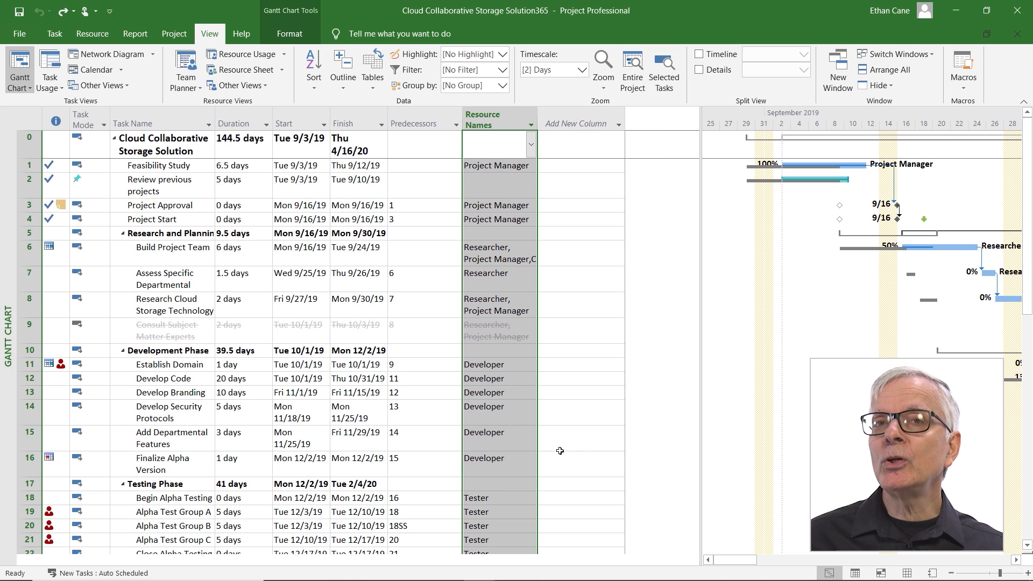
- Add the custom Issue (Text1) field as a new column after Resource Names in the task table
{"action": "left_click", "coordinate": [573, 125]}
{"action": "type", "text": "issue ( Text1"}
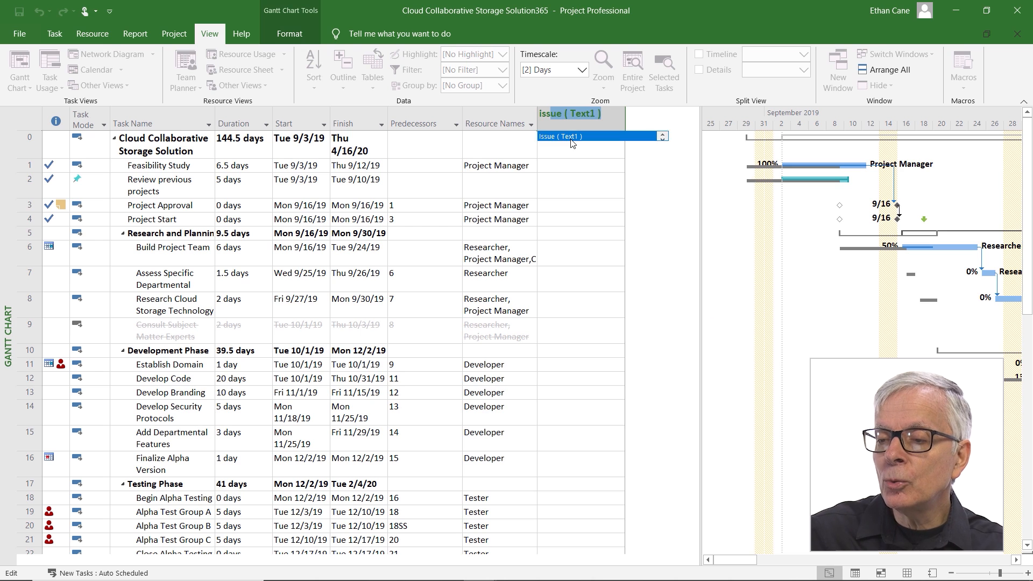
{"action": "left_click", "coordinate": [573, 138]}
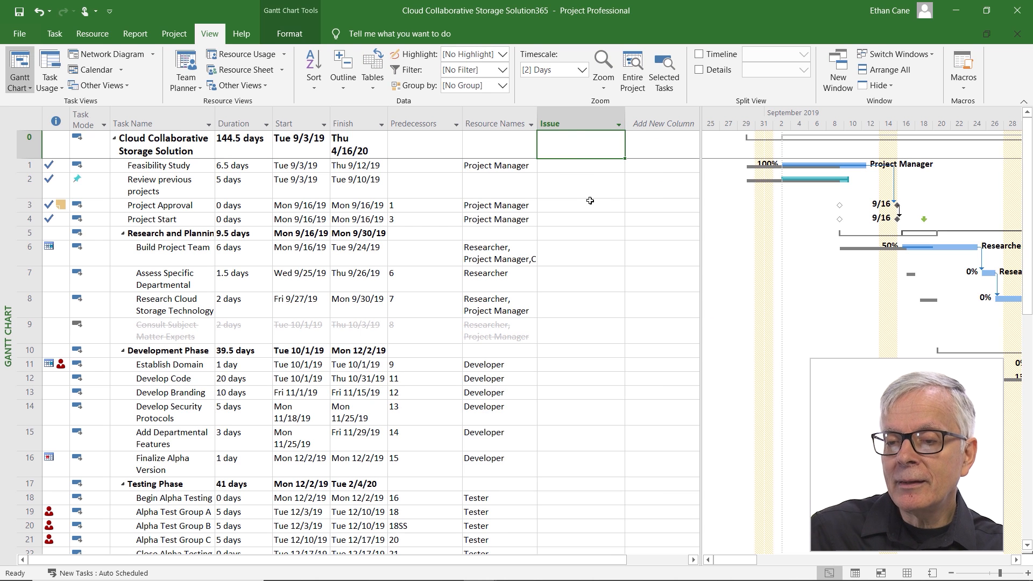
- Enter "There is a problem here" as the issue for the Research Cloud Storage Technology task
{"action": "left_click", "coordinate": [564, 305]}
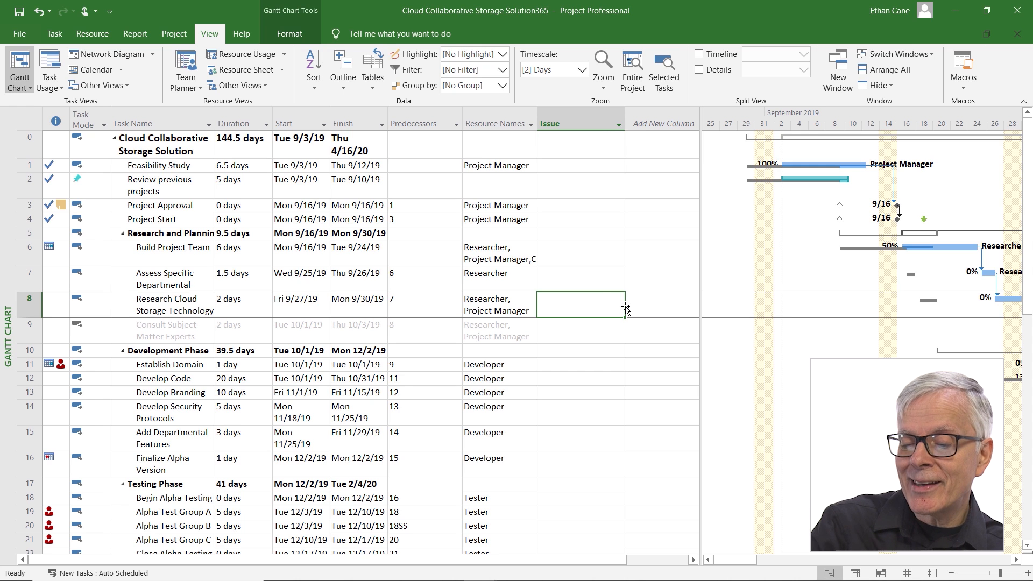
{"action": "type", "text": "There is "}
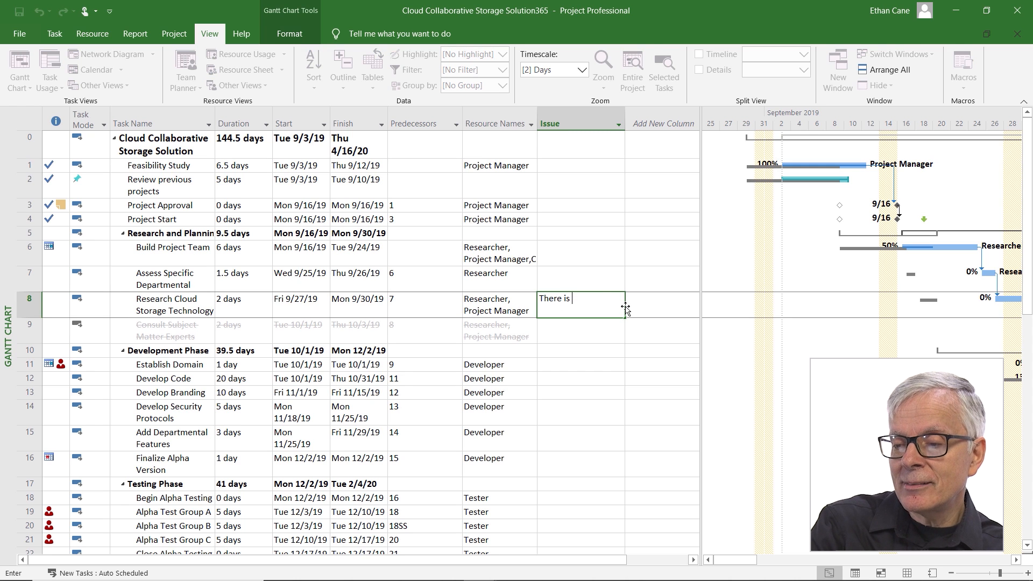
{"action": "type", "text": "a problem here"}
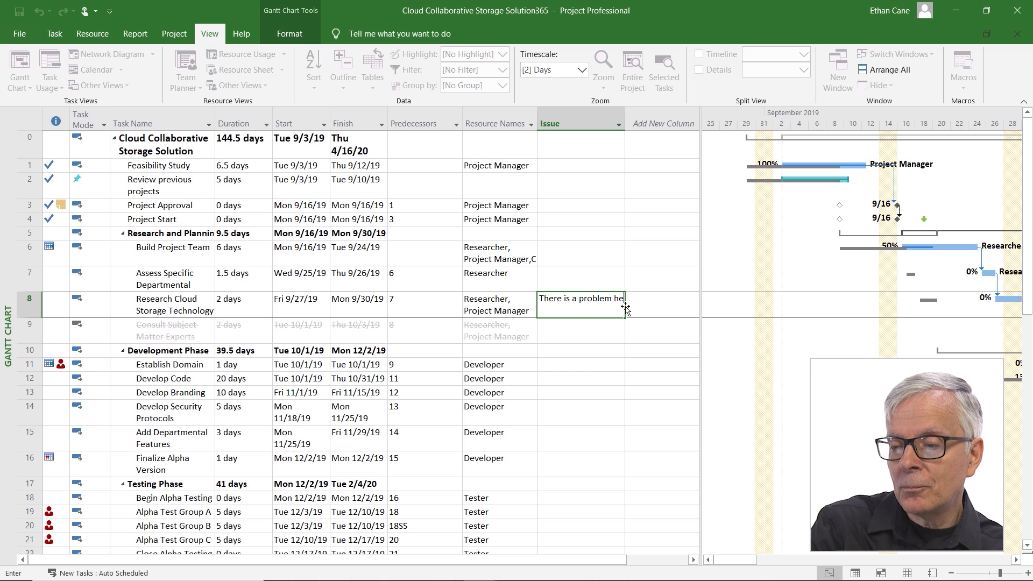
{"action": "key", "text": "Return"}
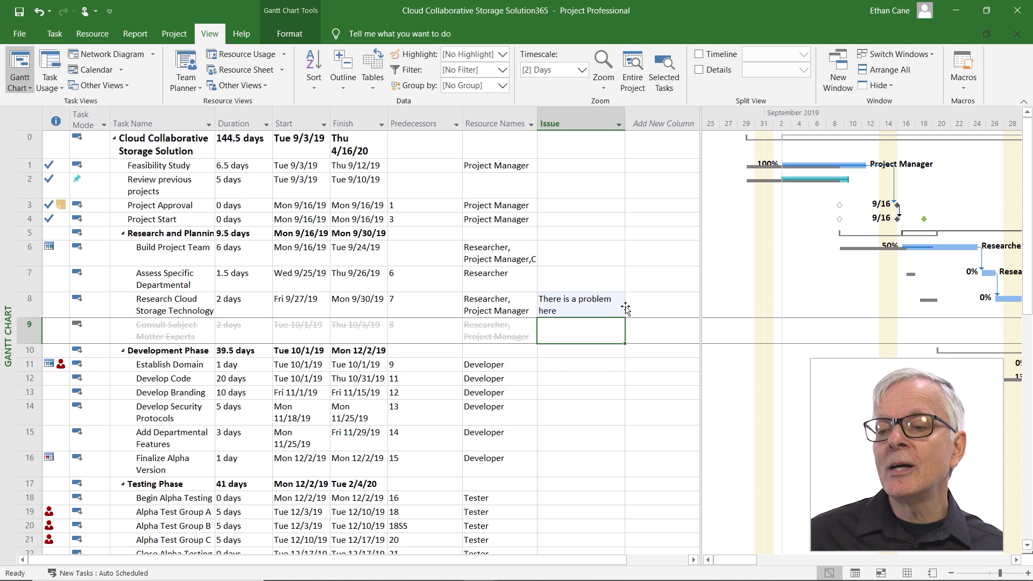
{"action": "left_click", "coordinate": [587, 364]}
{"action": "type", "text": "d"}
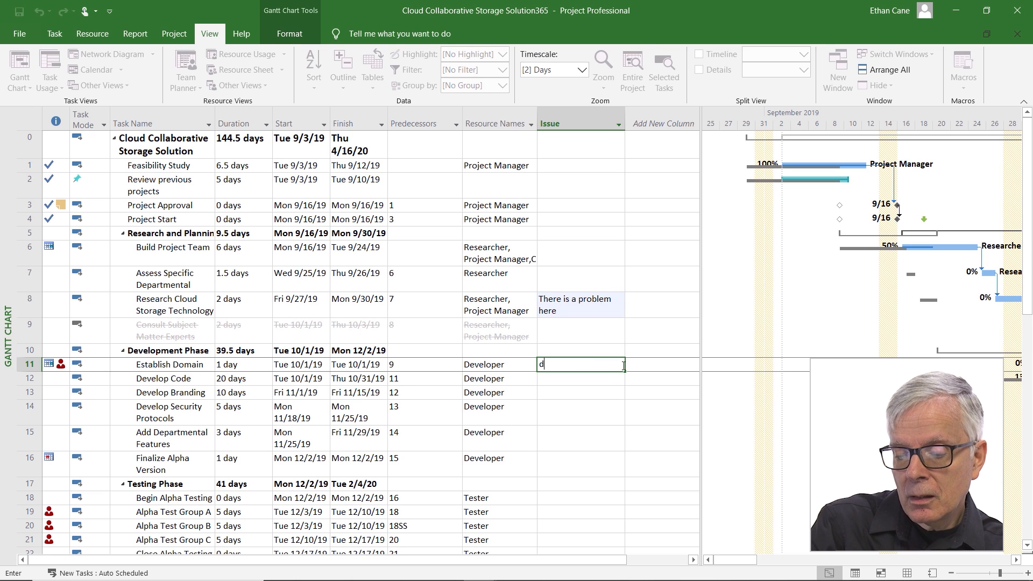
{"action": "key", "text": "BackSpace"}
{"action": "type", "text": "Our"}
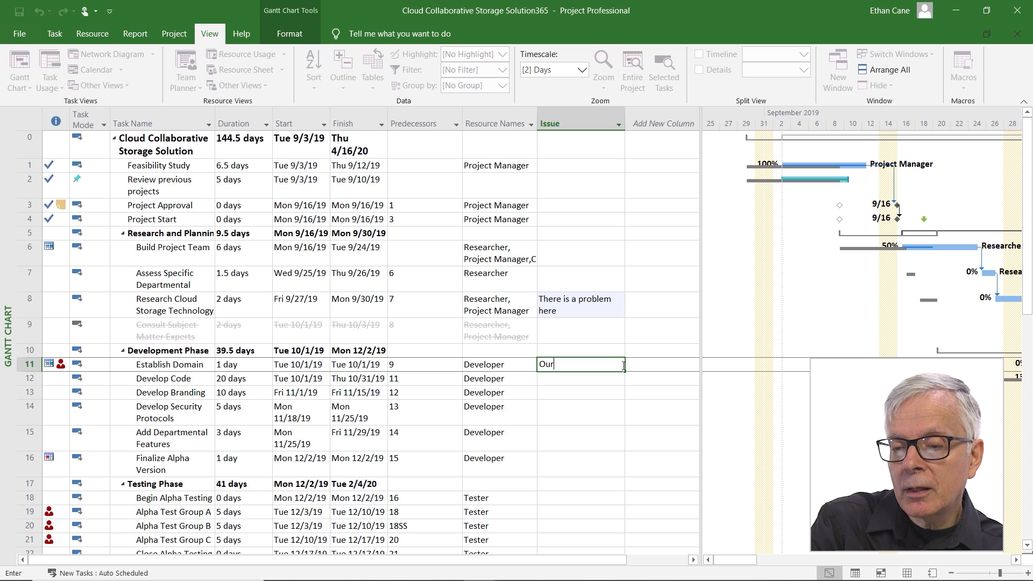
{"action": "key", "text": "BackSpace"}
{"action": "key", "text": "BackSpace"}
{"action": "key", "text": "BackSpace"}
{"action": "key", "text": "Escape"}
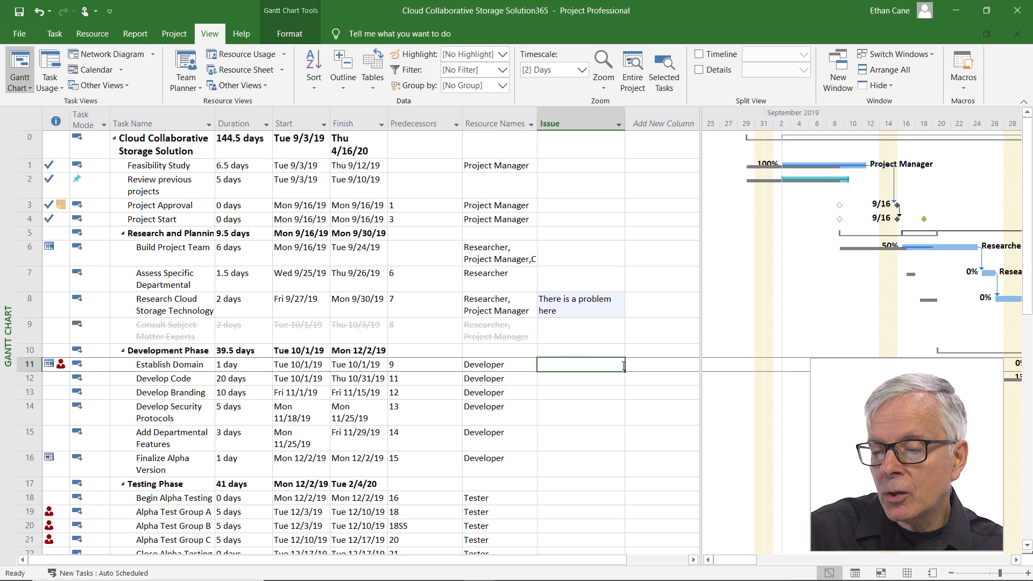
- Enter "Our code isn't working" as the issue for the Develop Code task
{"action": "key", "text": "Down"}
{"action": "type", "text": "Our"}
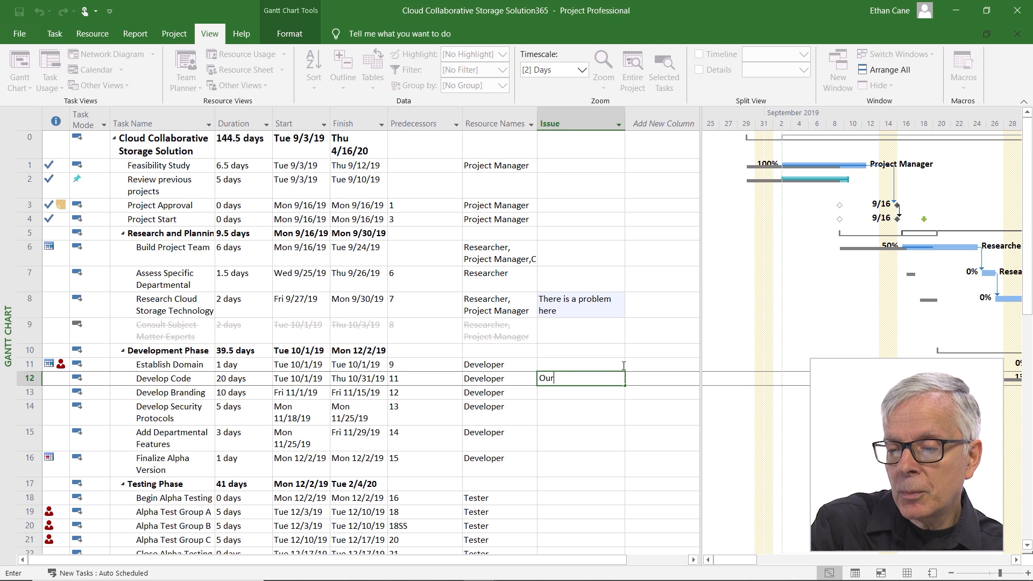
{"action": "type", "text": " code isn't "}
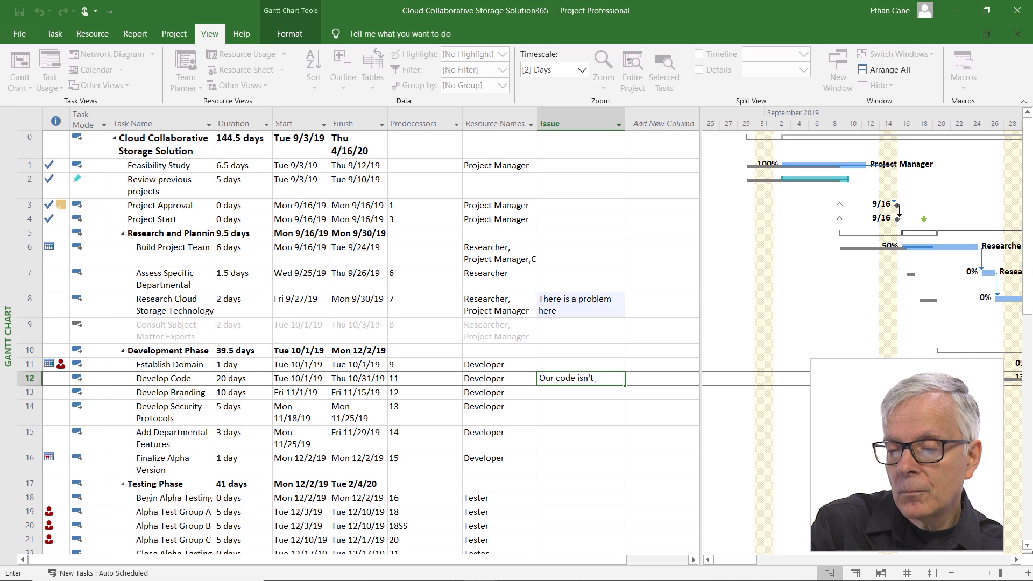
{"action": "type", "text": "working"}
{"action": "key", "text": "Return"}
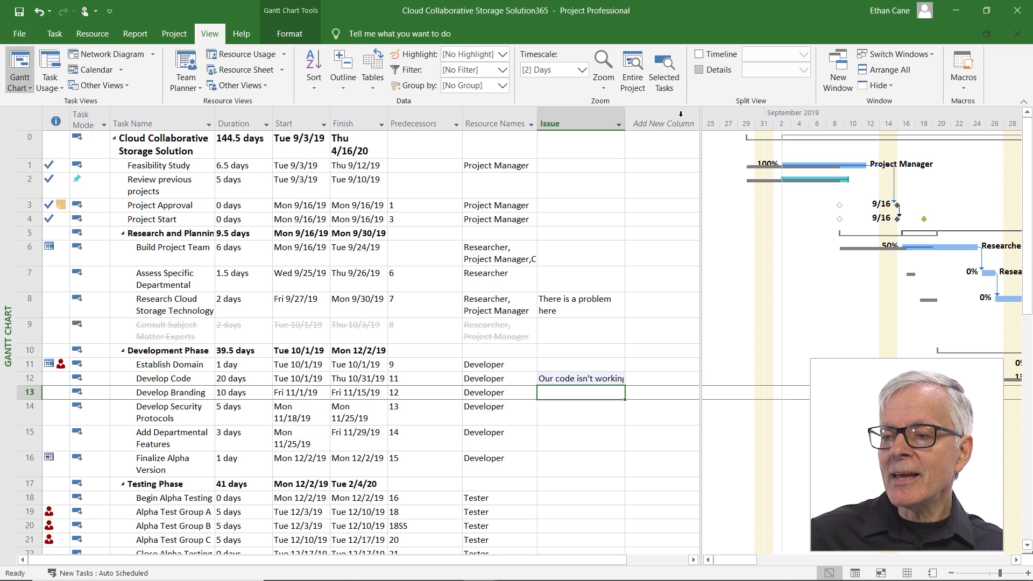
- Rename the task custom text field Text2 to "Issue Size" in the custom fields settings
{"action": "right_click", "coordinate": [568, 124]}
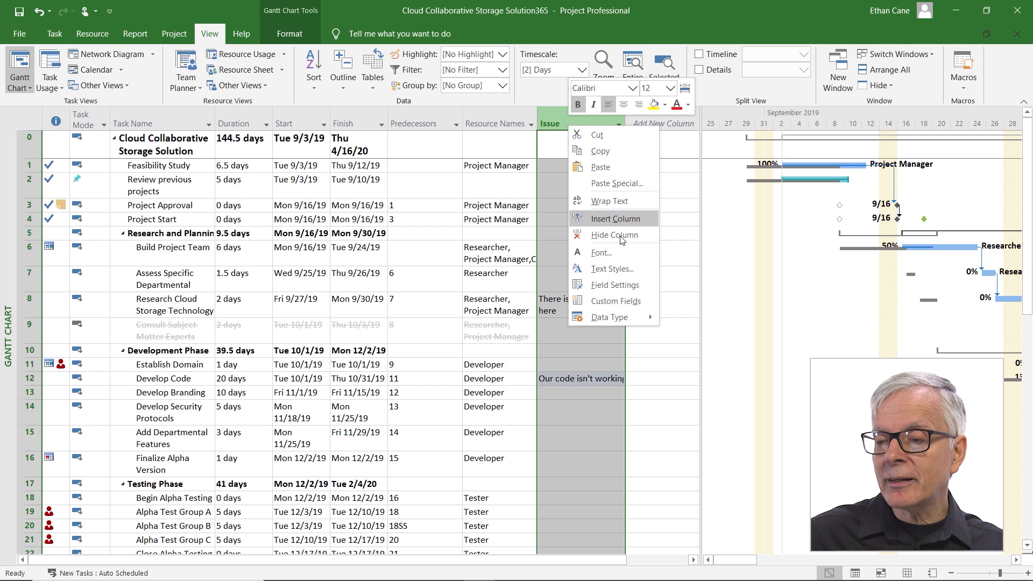
{"action": "left_click", "coordinate": [616, 301]}
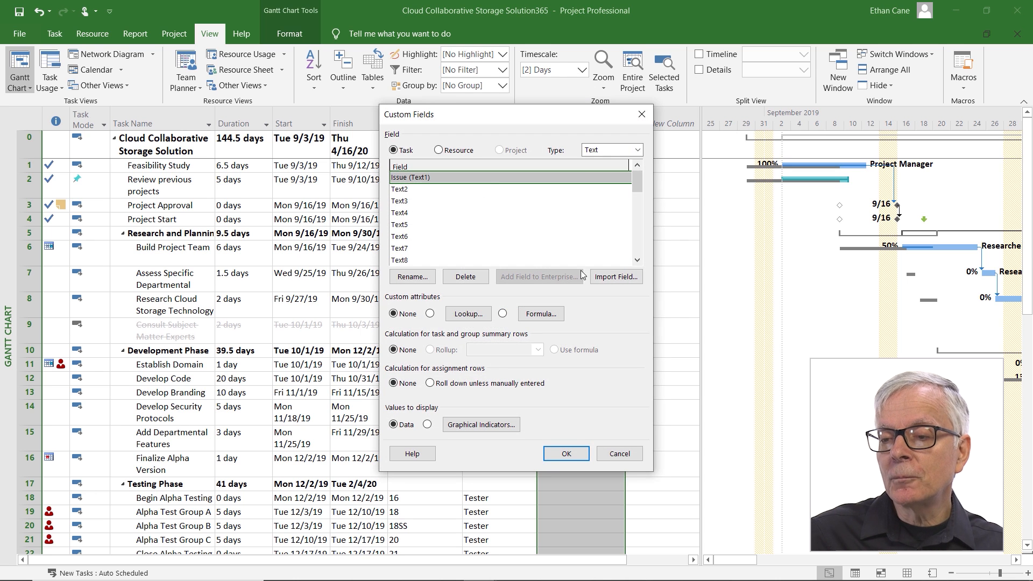
{"action": "left_click", "coordinate": [414, 189]}
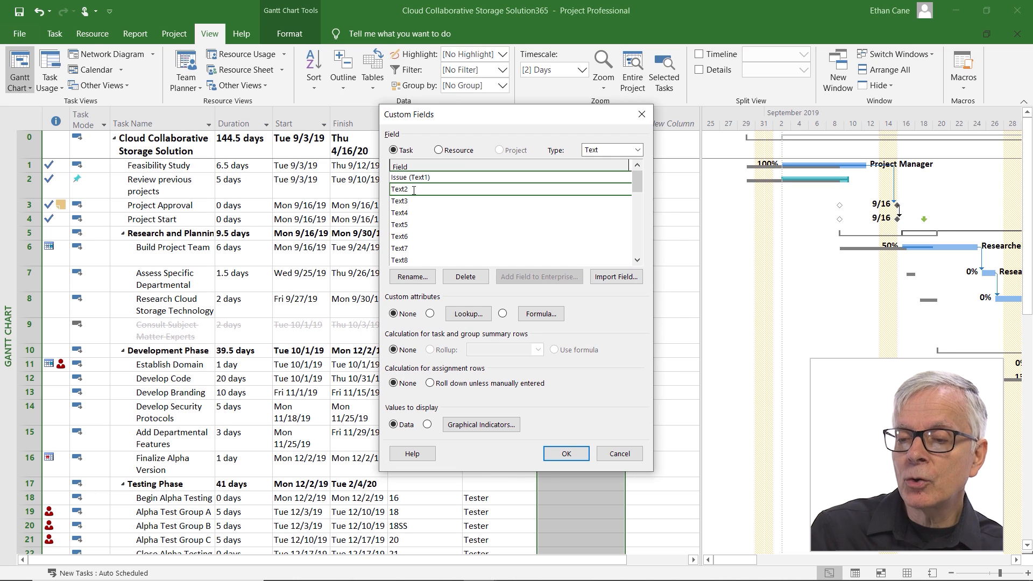
{"action": "left_click", "coordinate": [411, 279]}
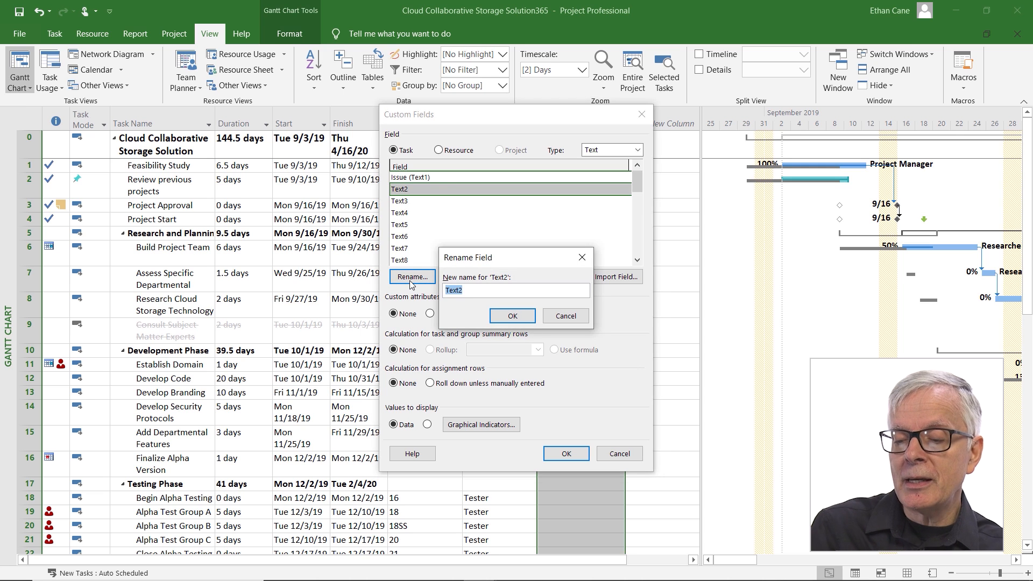
{"action": "type", "text": "Issue S"}
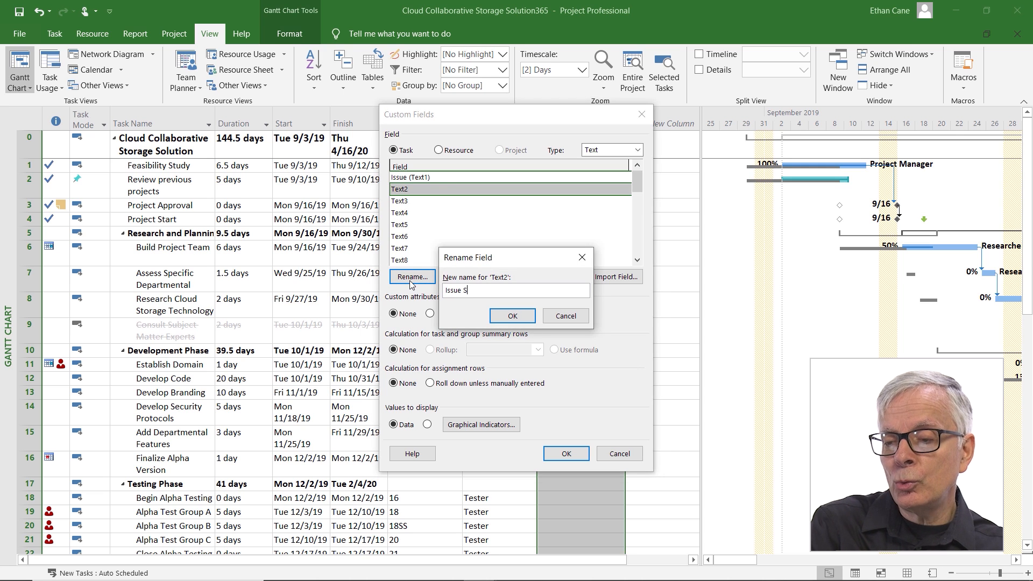
{"action": "type", "text": "ize"}
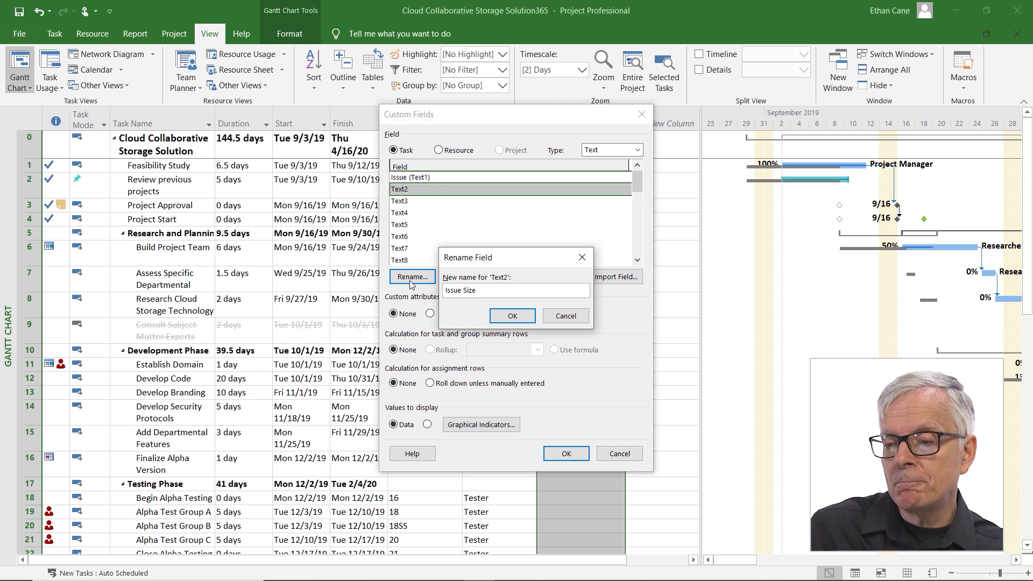
{"action": "left_click", "coordinate": [508, 315]}
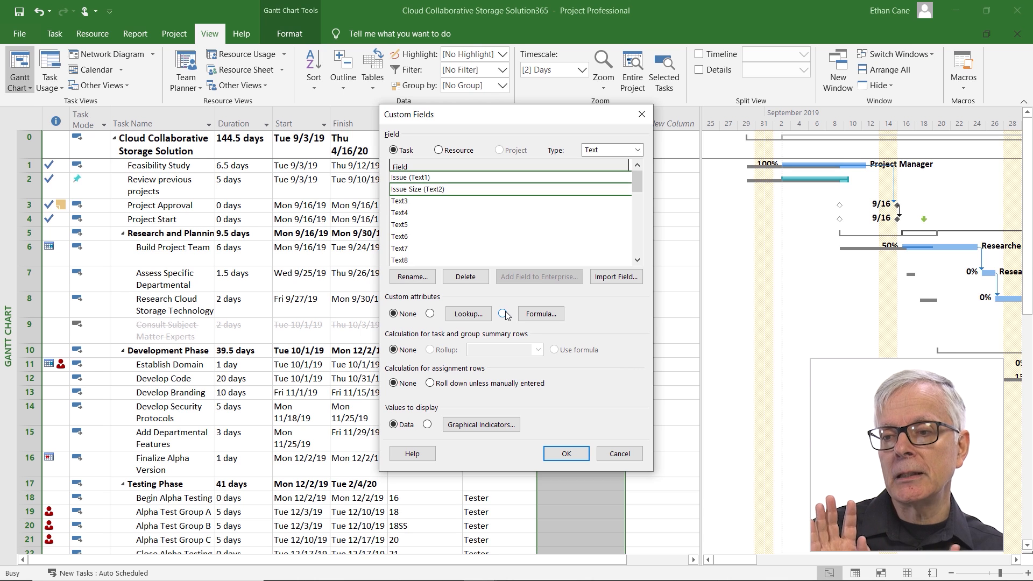
- Create a lookup table for Issue Size with the values Small, Medium and Large, and accept the custom field settings
{"action": "left_click", "coordinate": [468, 316]}
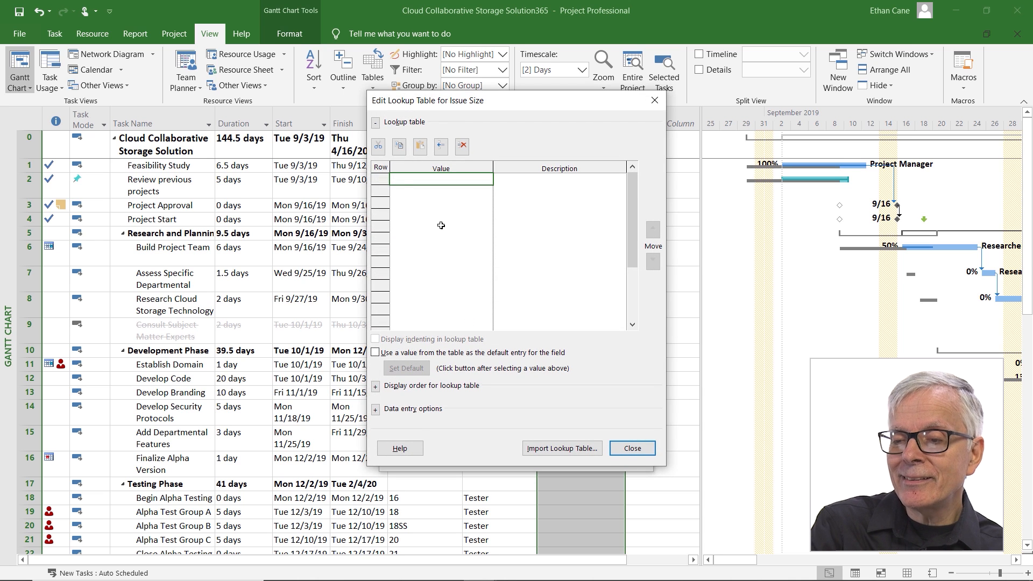
{"action": "type", "text": "Sma"}
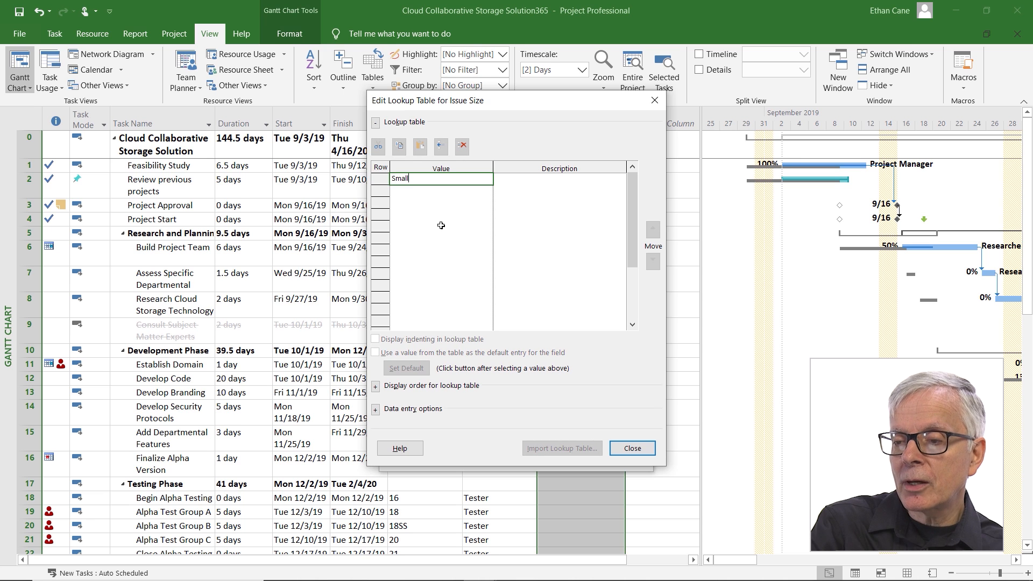
{"action": "type", "text": "ll"}
{"action": "key", "text": "Return"}
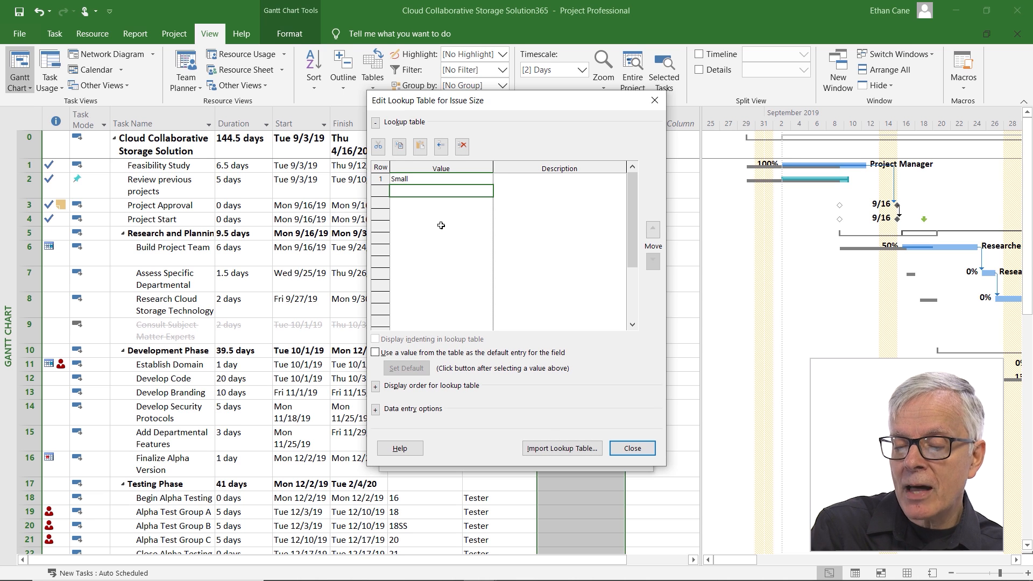
{"action": "type", "text": "Medium"}
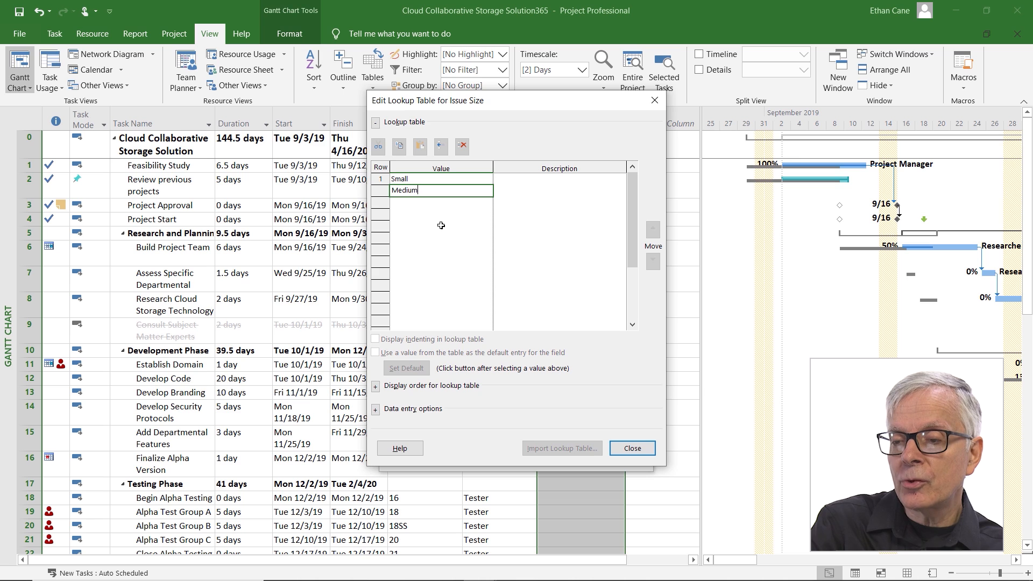
{"action": "key", "text": "Return"}
{"action": "type", "text": "Lar"}
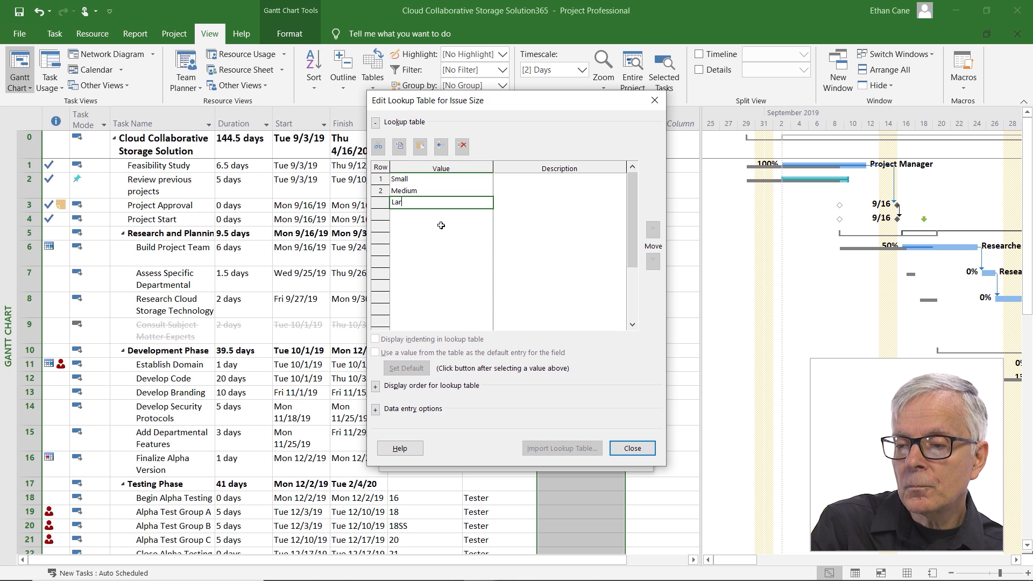
{"action": "type", "text": "ge"}
{"action": "key", "text": "Return"}
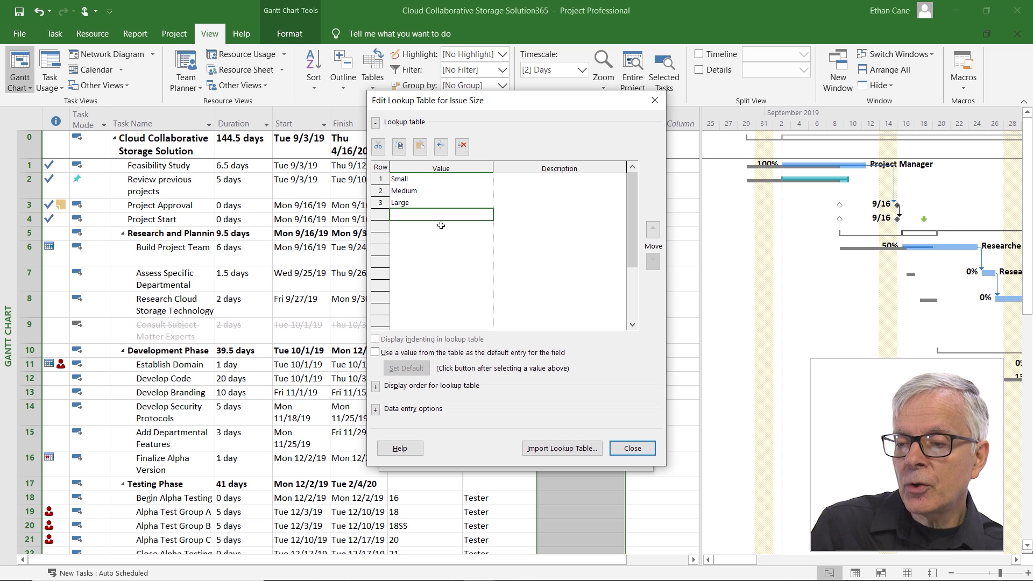
{"action": "left_click", "coordinate": [407, 203]}
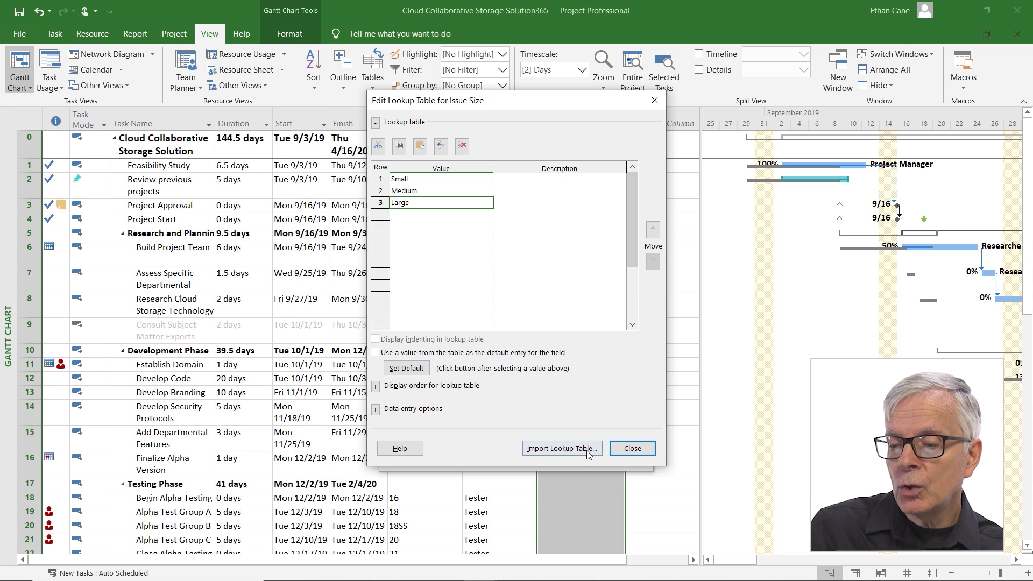
{"action": "left_click", "coordinate": [632, 448]}
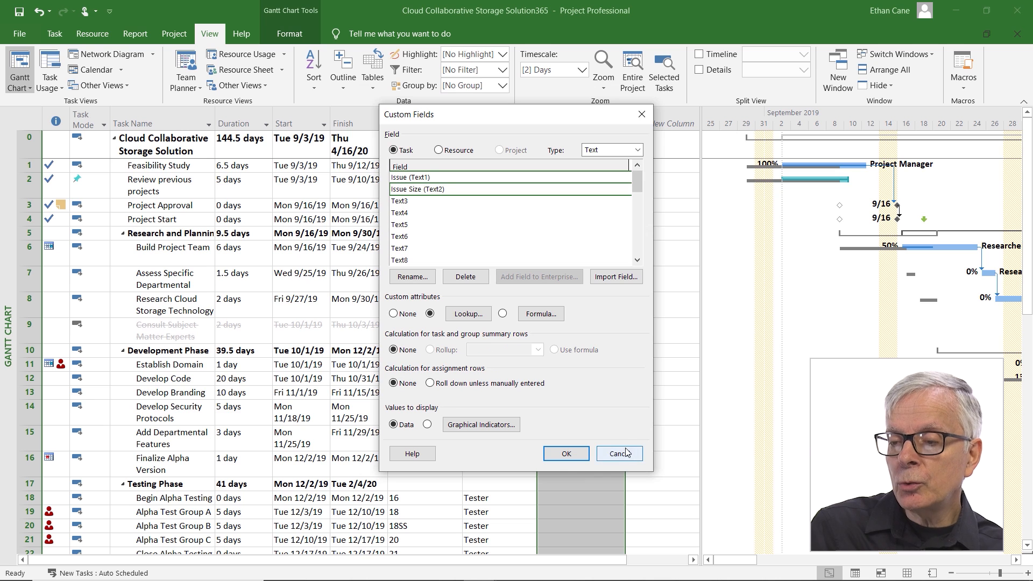
{"action": "left_click", "coordinate": [567, 454]}
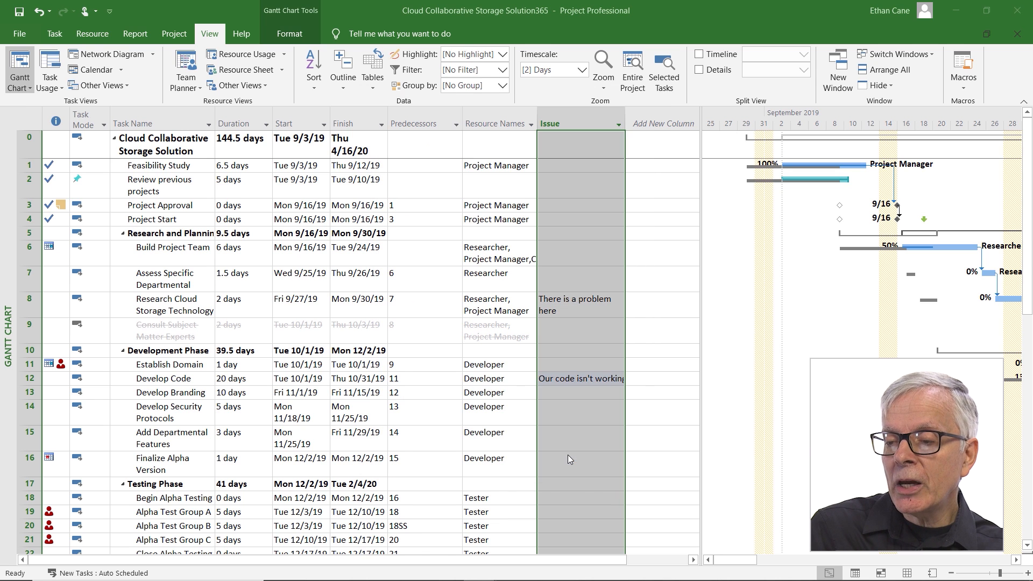
- Add the Issue Size (Text2) field as a new column after Issue and narrow the column
{"action": "left_click", "coordinate": [663, 123]}
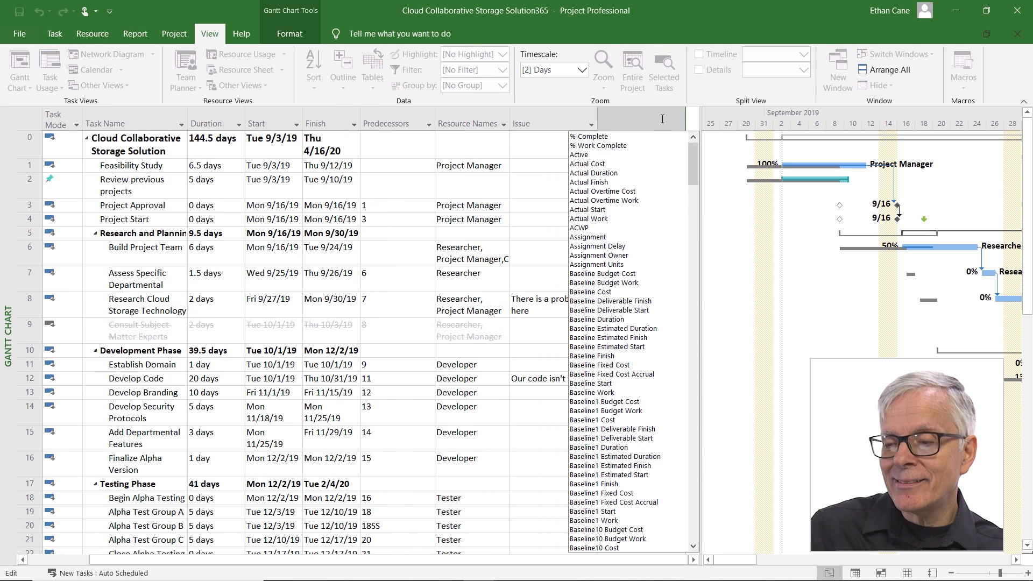
{"action": "type", "text": "iD"}
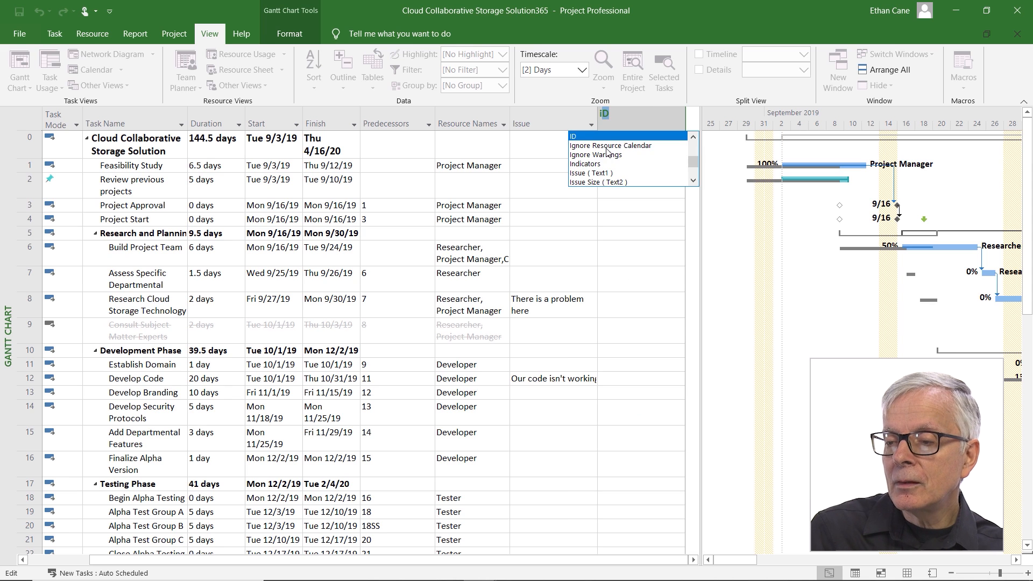
{"action": "left_click", "coordinate": [608, 182]}
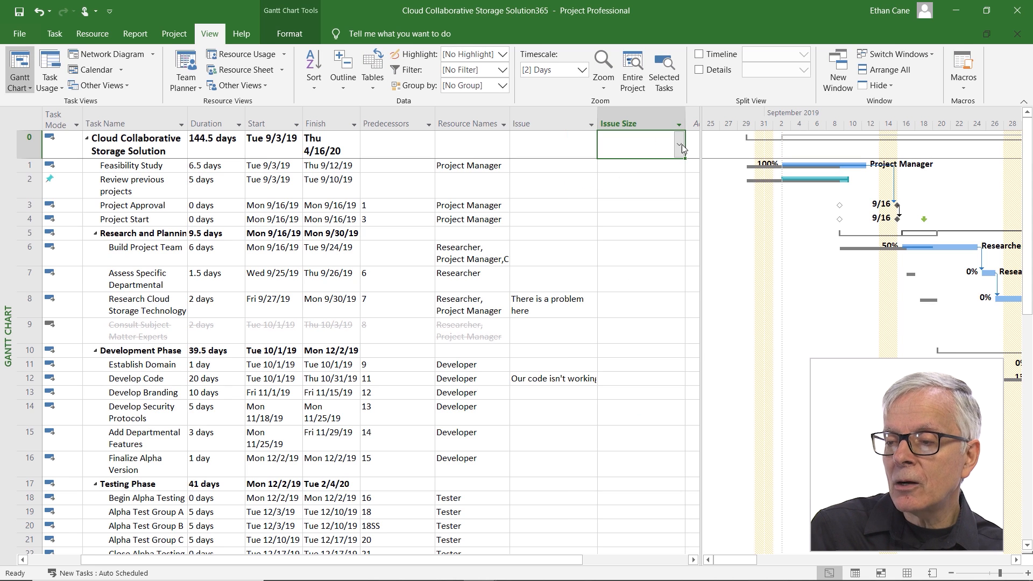
{"action": "left_click_drag", "start_coordinate": [685, 119], "coordinate": [650, 116]}
- Set the Issue Size to Medium for the Research Cloud Storage Technology task and to Large for the Develop Code task
{"action": "left_click", "coordinate": [608, 307]}
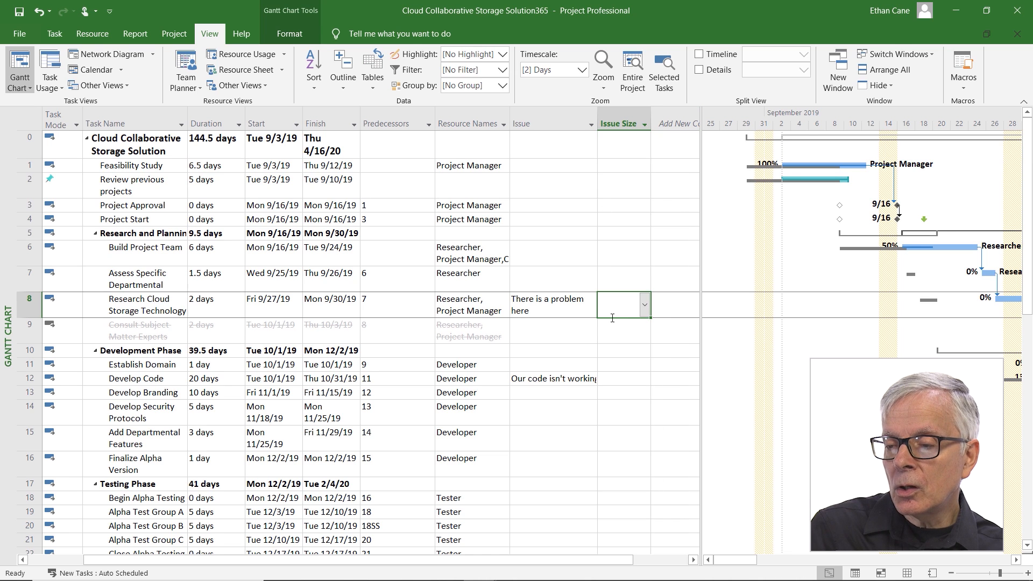
{"action": "left_click", "coordinate": [644, 305]}
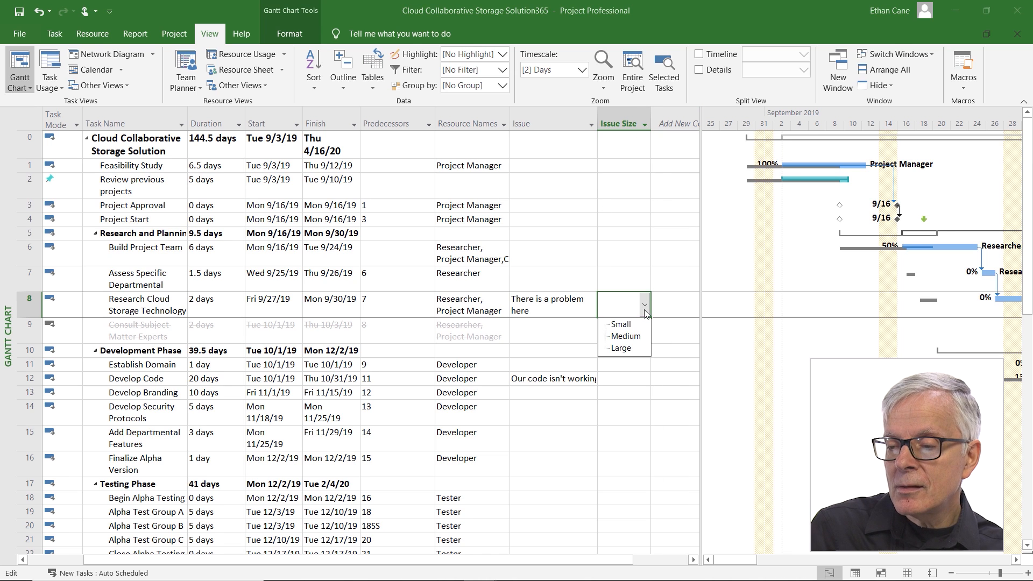
{"action": "left_click", "coordinate": [630, 338]}
{"action": "left_click", "coordinate": [627, 379]}
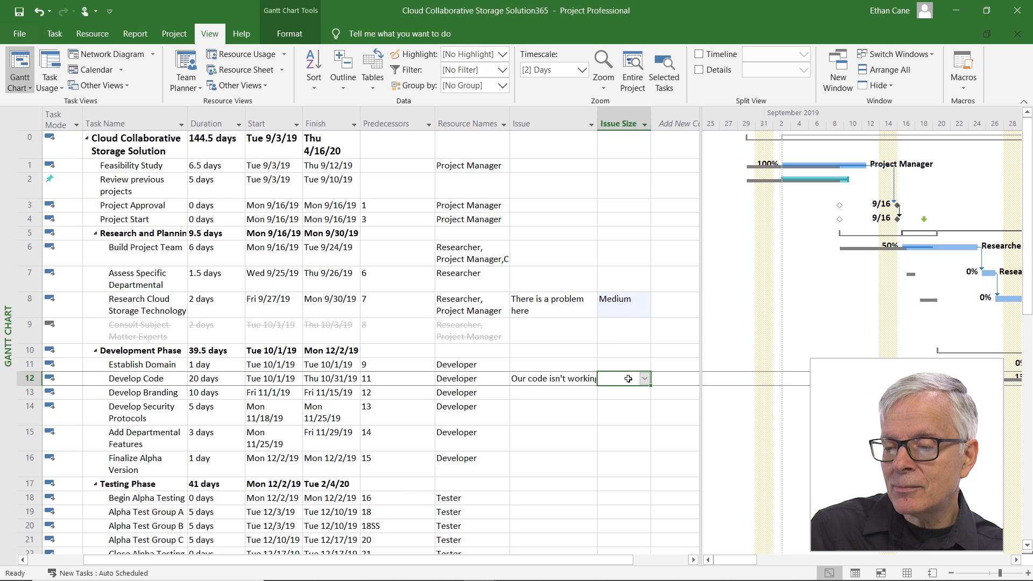
{"action": "left_click", "coordinate": [644, 379]}
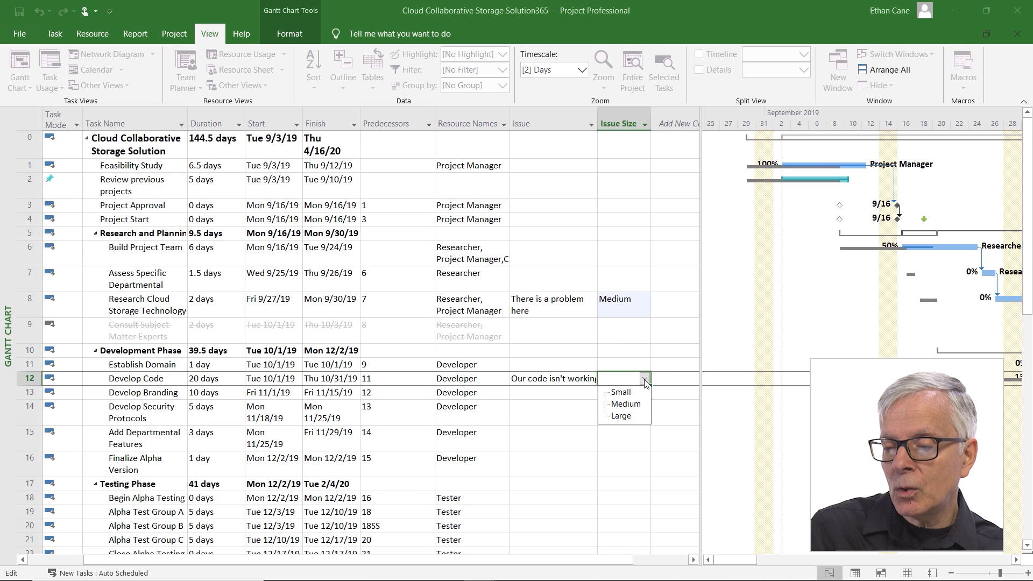
{"action": "left_click", "coordinate": [622, 415]}
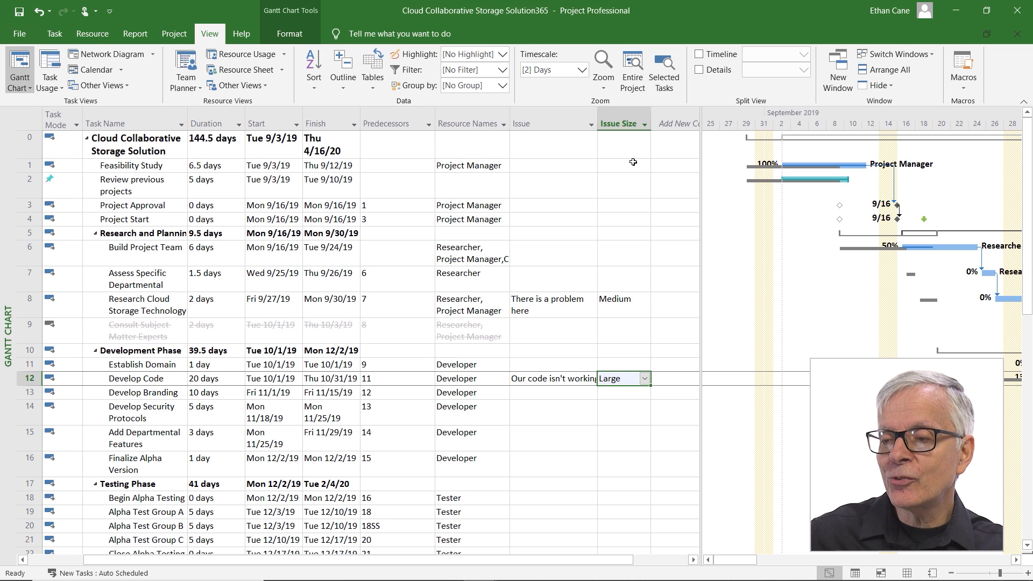
- Add a graphical indicator test for nonsummary rows of the Issue Size field where the value equals Small
{"action": "right_click", "coordinate": [621, 124]}
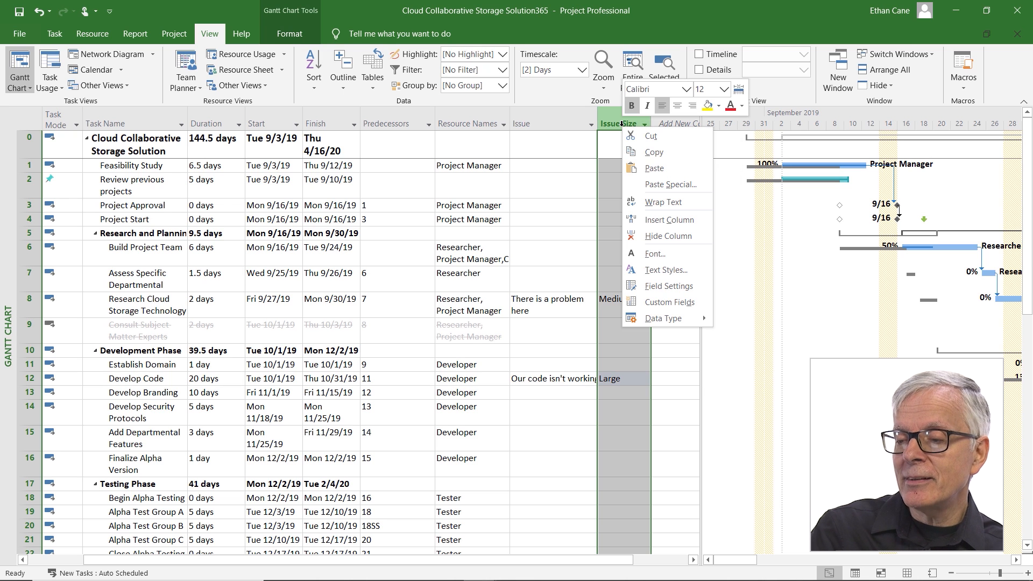
{"action": "left_click", "coordinate": [668, 300]}
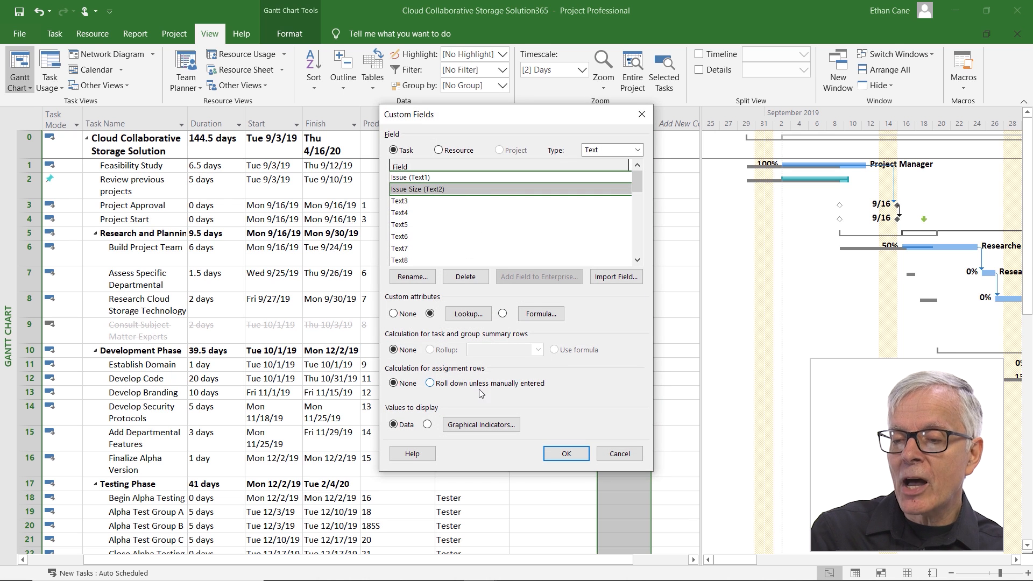
{"action": "left_click", "coordinate": [475, 425]}
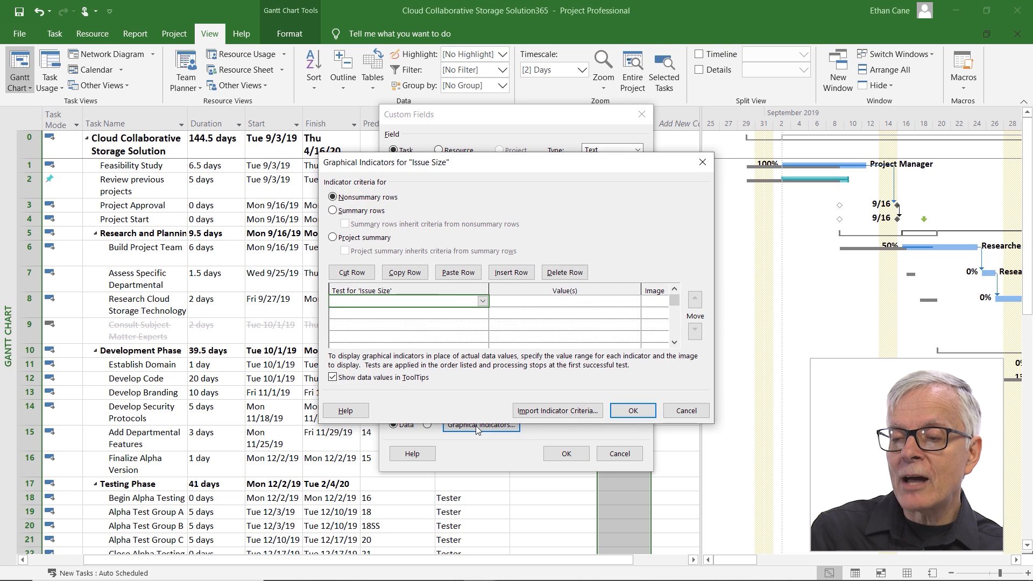
{"action": "left_click", "coordinate": [483, 301]}
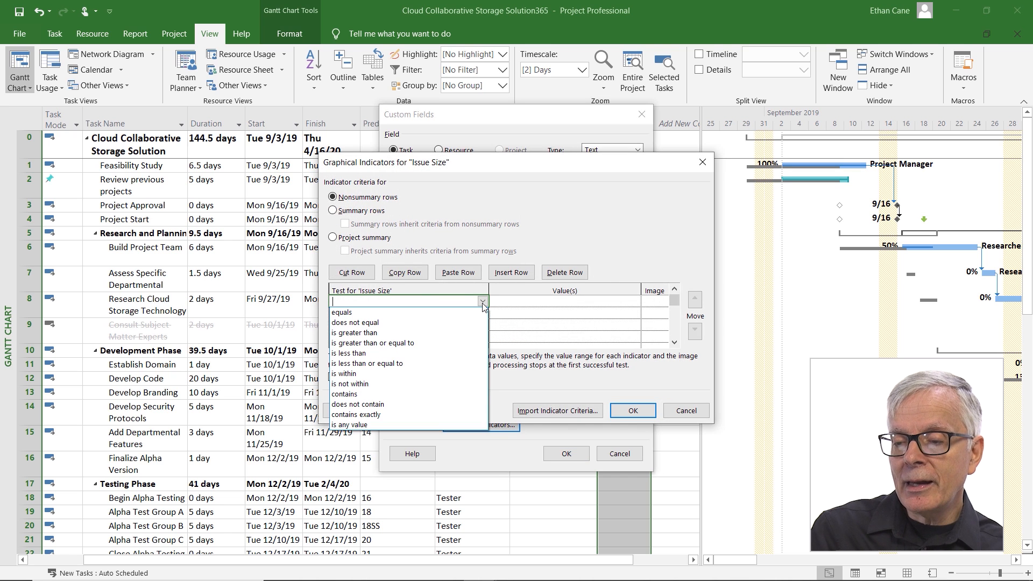
{"action": "left_click", "coordinate": [398, 317]}
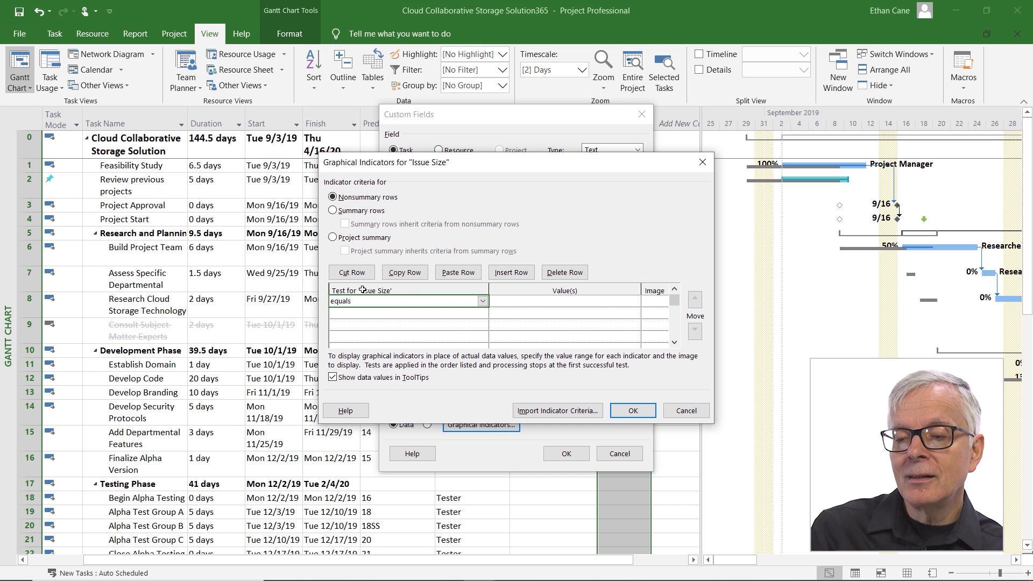
{"action": "left_click", "coordinate": [537, 303]}
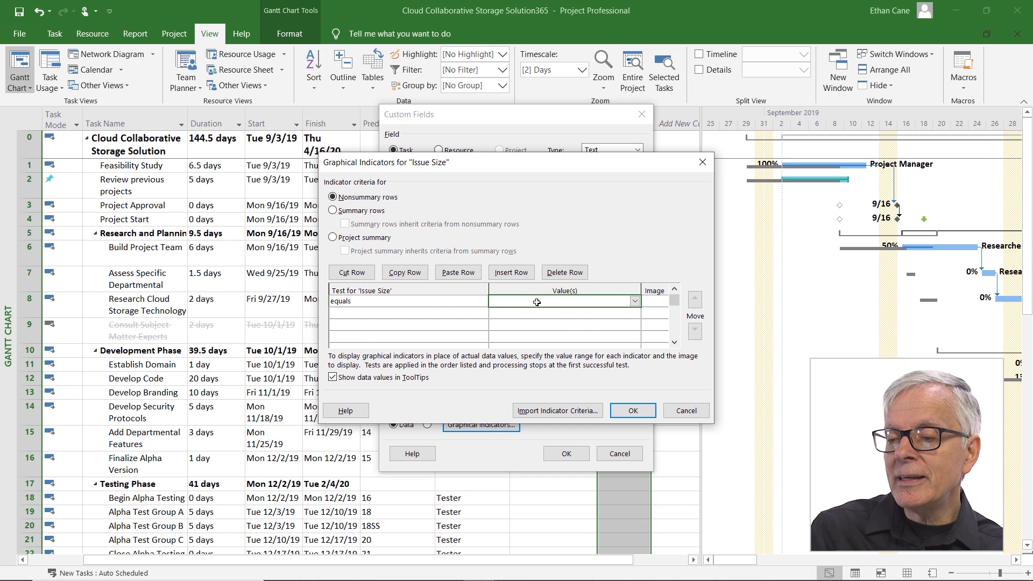
{"action": "left_click", "coordinate": [636, 301]}
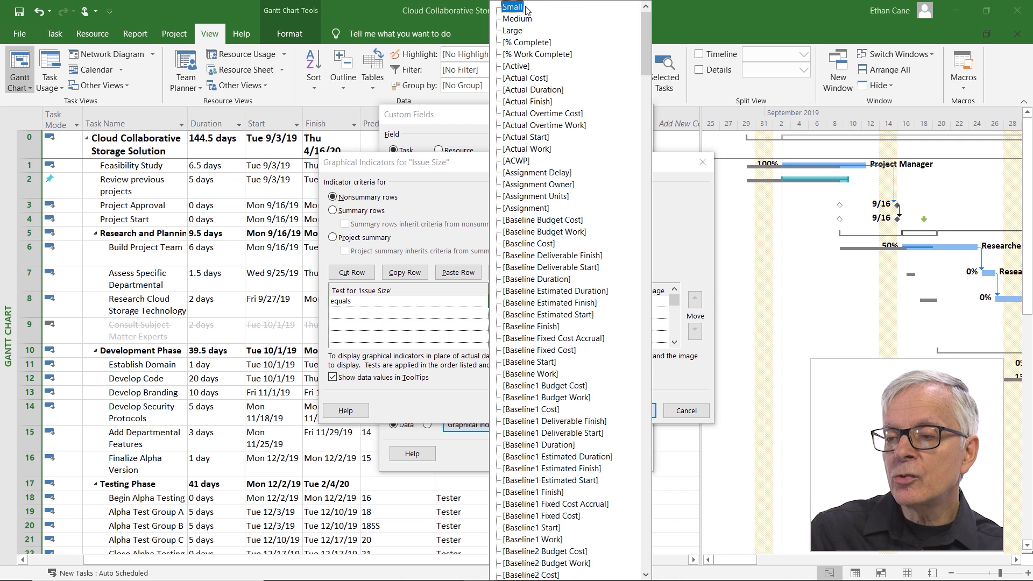
{"action": "left_click", "coordinate": [528, 11]}
- Assign the yellow smiley face image to the Small test in the Issue Size graphical indicators
{"action": "left_click", "coordinate": [647, 302]}
{"action": "left_click", "coordinate": [663, 301]}
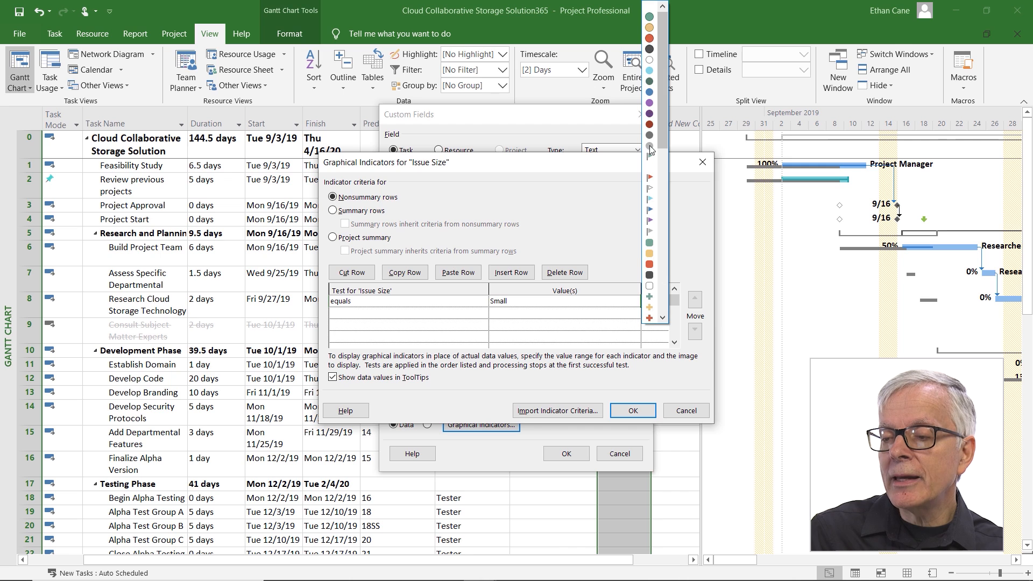
{"action": "left_click_drag", "start_coordinate": [662, 119], "coordinate": [649, 275]}
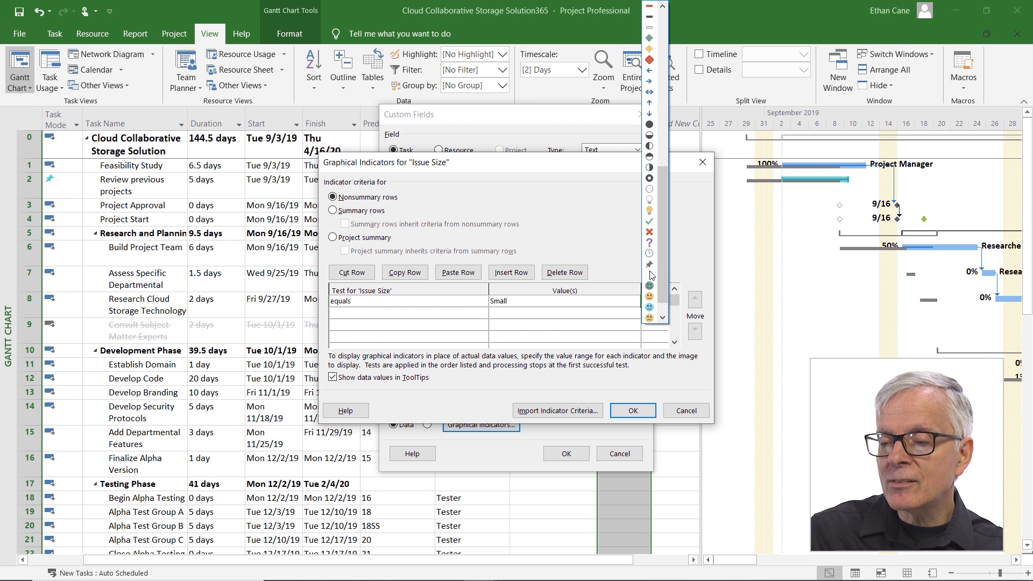
{"action": "left_click", "coordinate": [649, 275]}
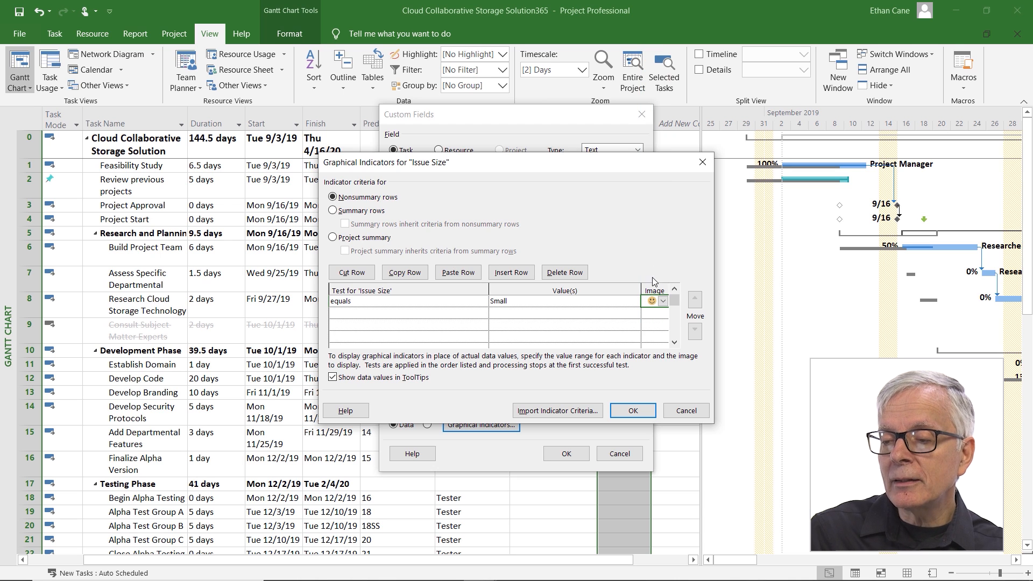
- Add a second graphical indicator test for Issue Size where the value equals Medium
{"action": "left_click", "coordinate": [463, 313]}
{"action": "left_click", "coordinate": [483, 314]}
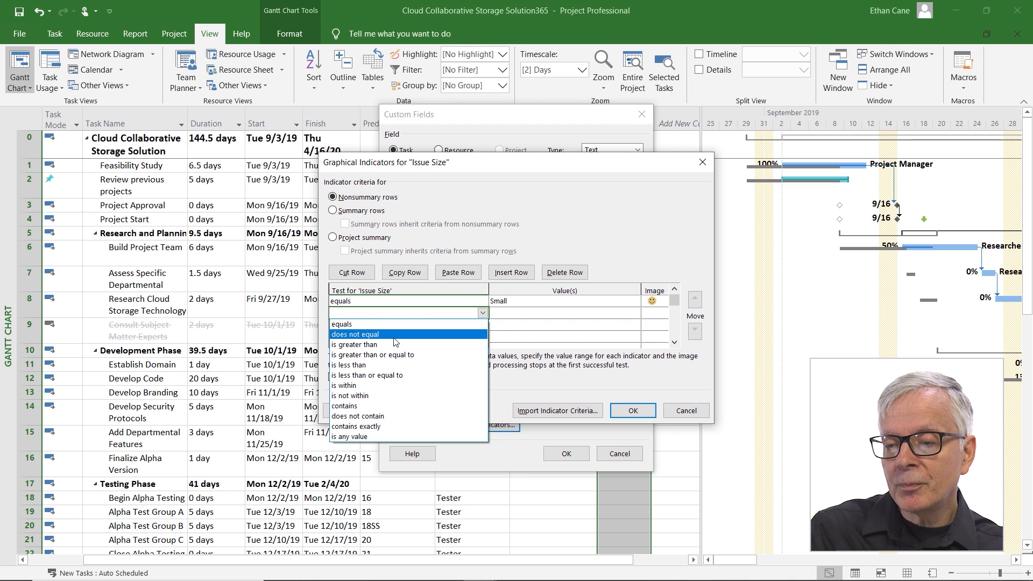
{"action": "left_click", "coordinate": [409, 322]}
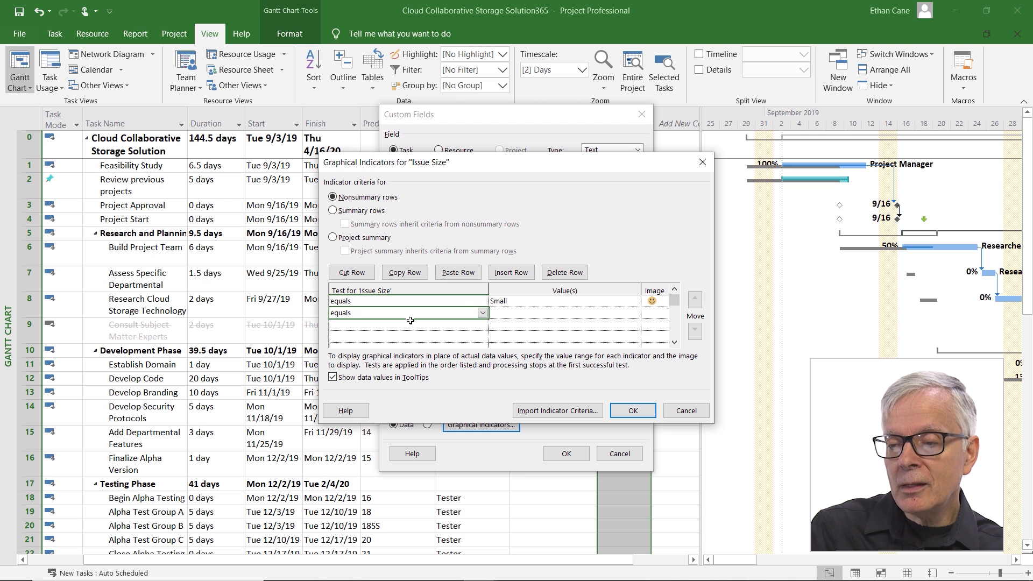
{"action": "left_click", "coordinate": [520, 310]}
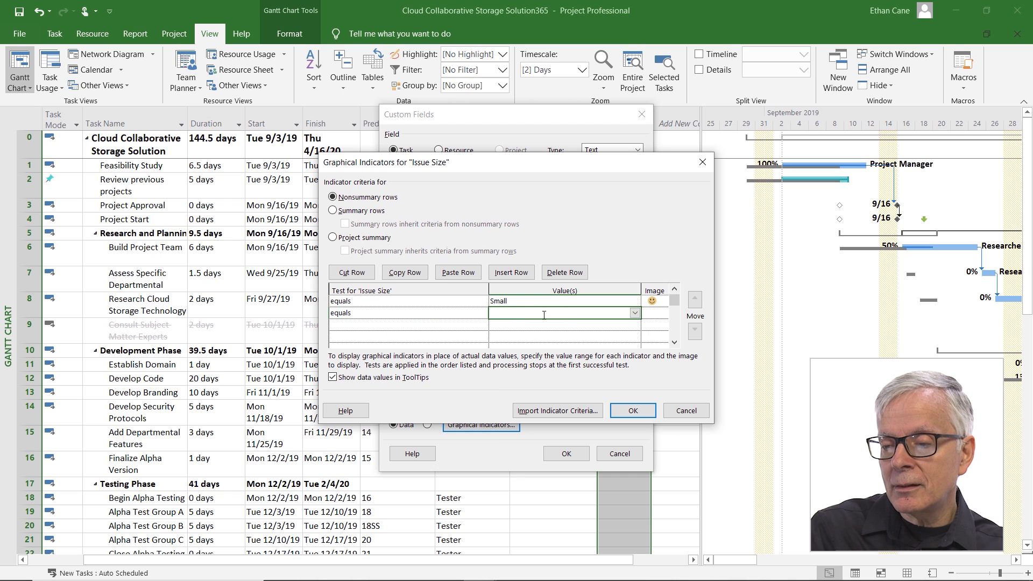
{"action": "left_click", "coordinate": [635, 312]}
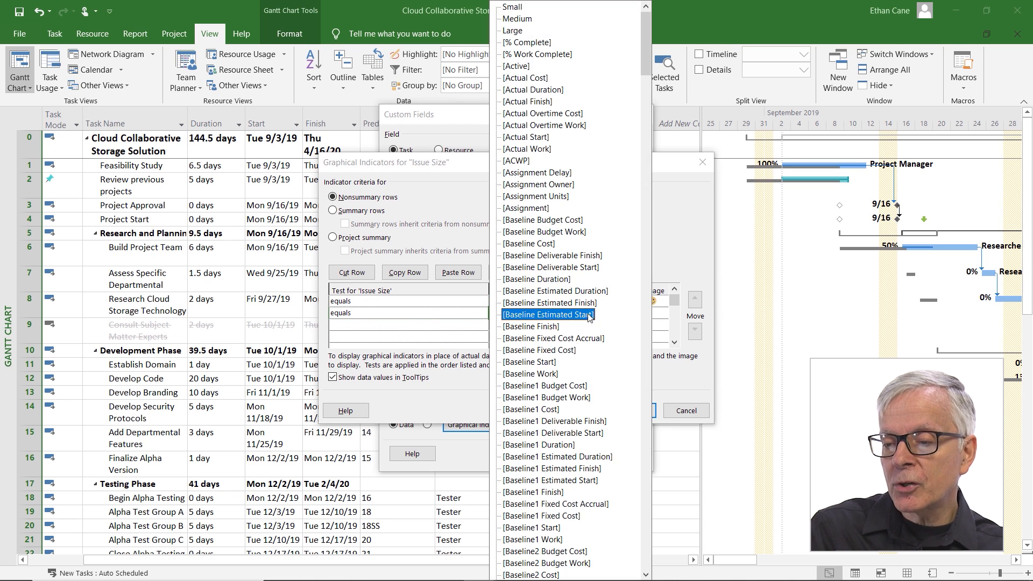
{"action": "left_click", "coordinate": [517, 19]}
- Assign the blue face image to the Medium test in the Issue Size graphical indicators
{"action": "left_click", "coordinate": [654, 313]}
{"action": "left_click", "coordinate": [663, 317]}
{"action": "scroll", "coordinate": [662, 318], "scroll_direction": "down", "scroll_amount": 5}
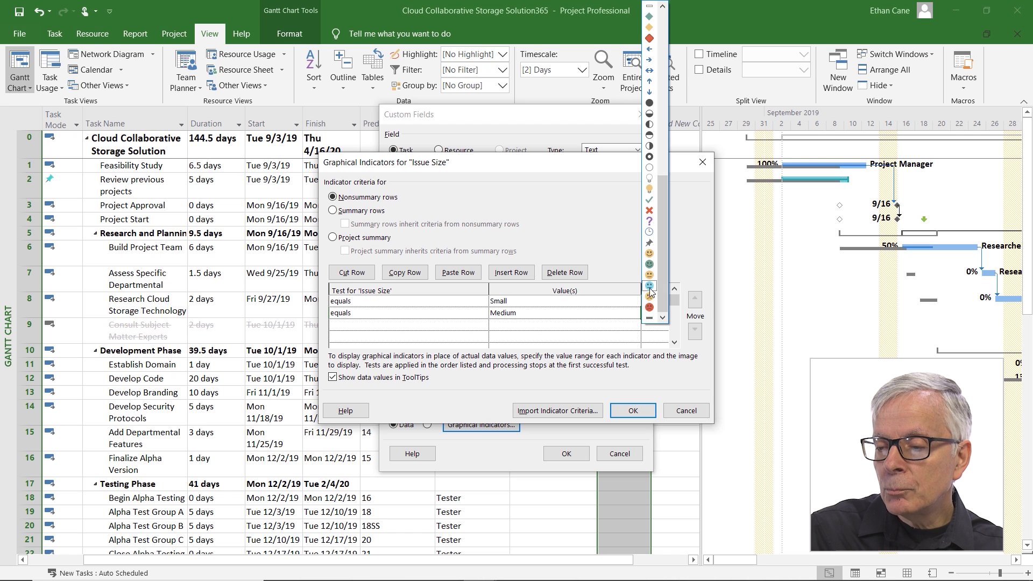
{"action": "left_click", "coordinate": [650, 287]}
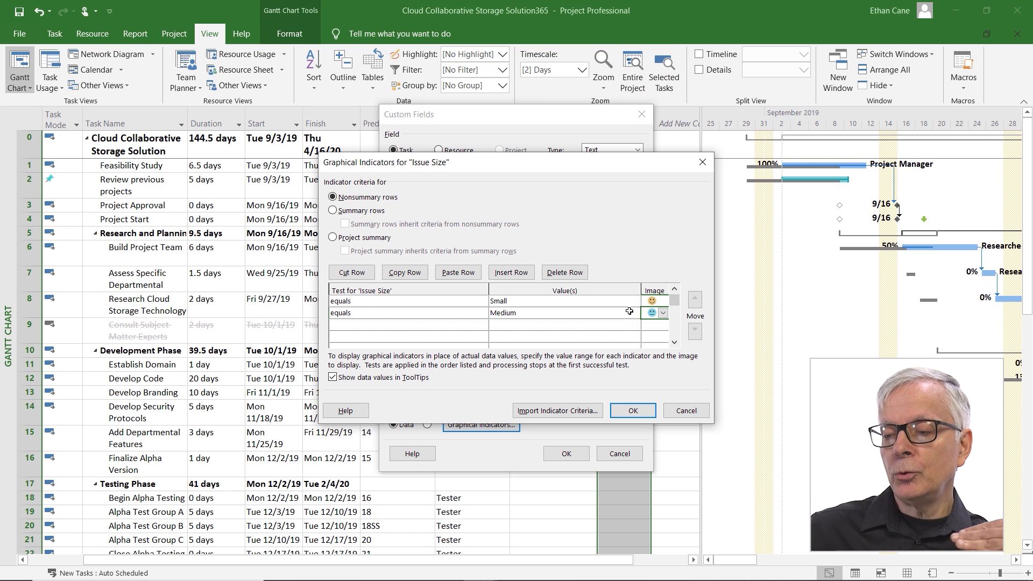
- Add a third graphical indicator test for Issue Size where the value equals Large
{"action": "left_click", "coordinate": [463, 325]}
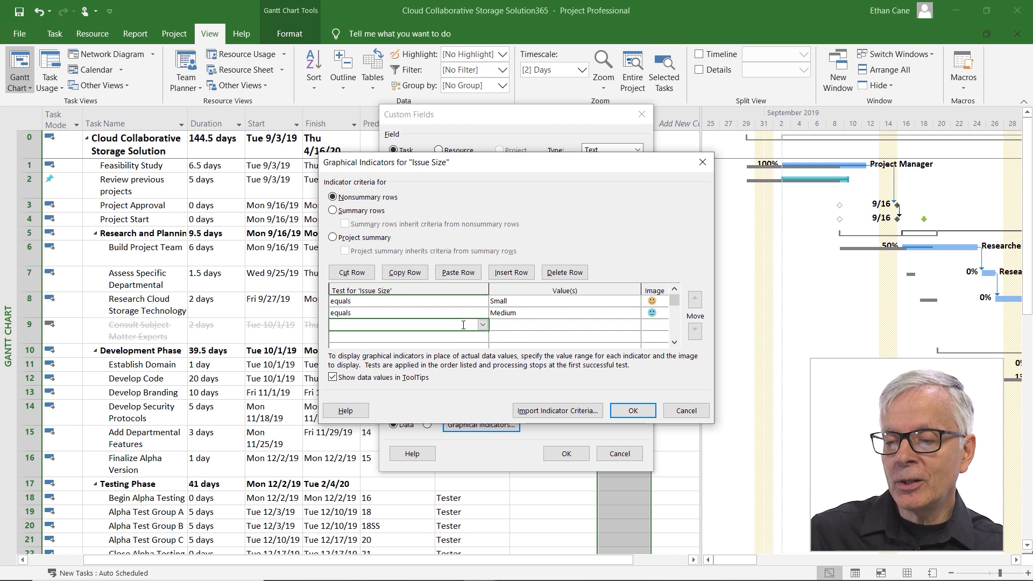
{"action": "left_click", "coordinate": [483, 325]}
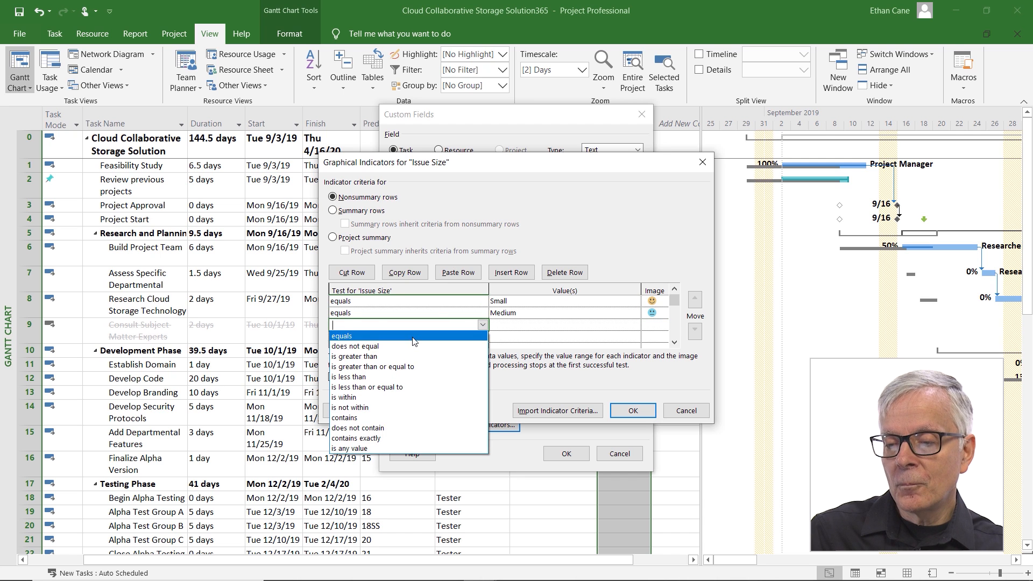
{"action": "left_click", "coordinate": [480, 333]}
{"action": "left_click", "coordinate": [528, 324]}
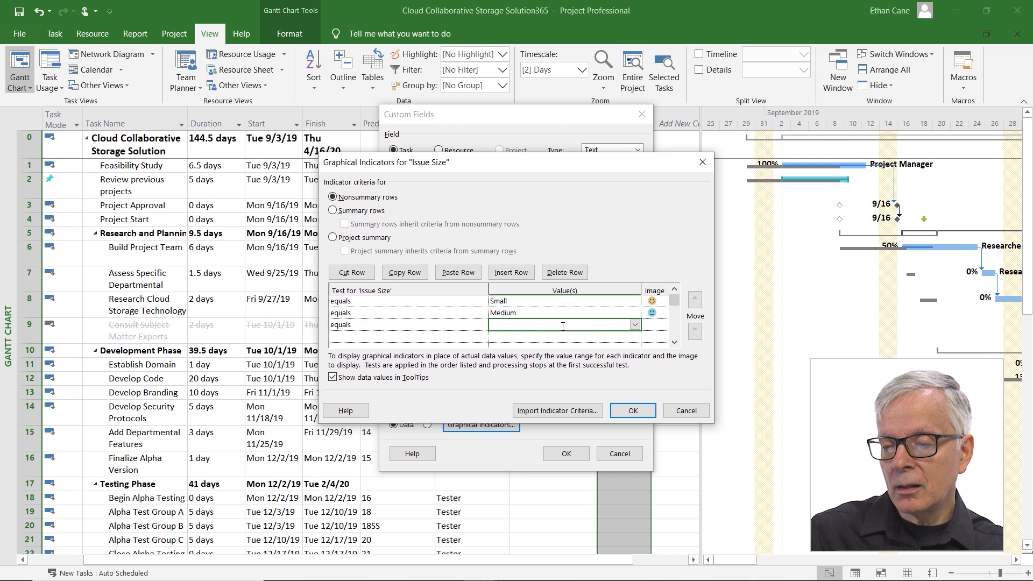
{"action": "left_click", "coordinate": [634, 326]}
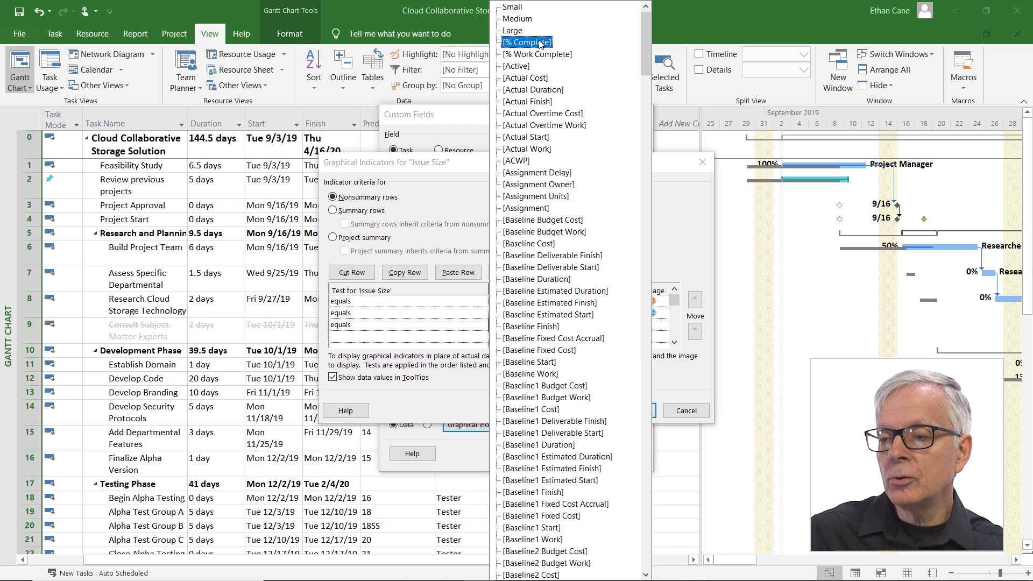
{"action": "left_click", "coordinate": [517, 32]}
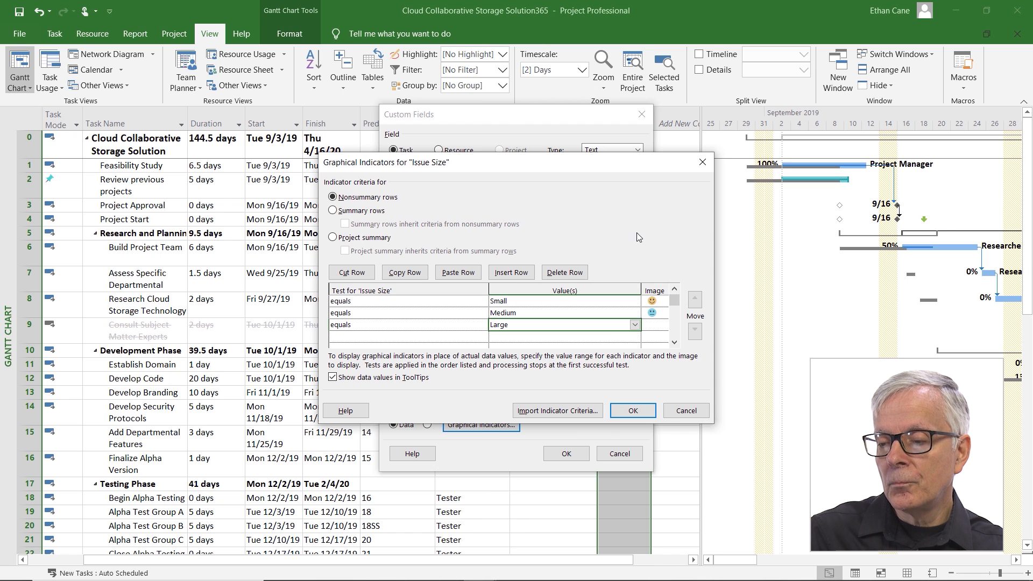
- Assign the red face image to the Large test and apply the graphical indicators to the Issue Size field
{"action": "left_click", "coordinate": [658, 323]}
{"action": "left_click", "coordinate": [663, 325]}
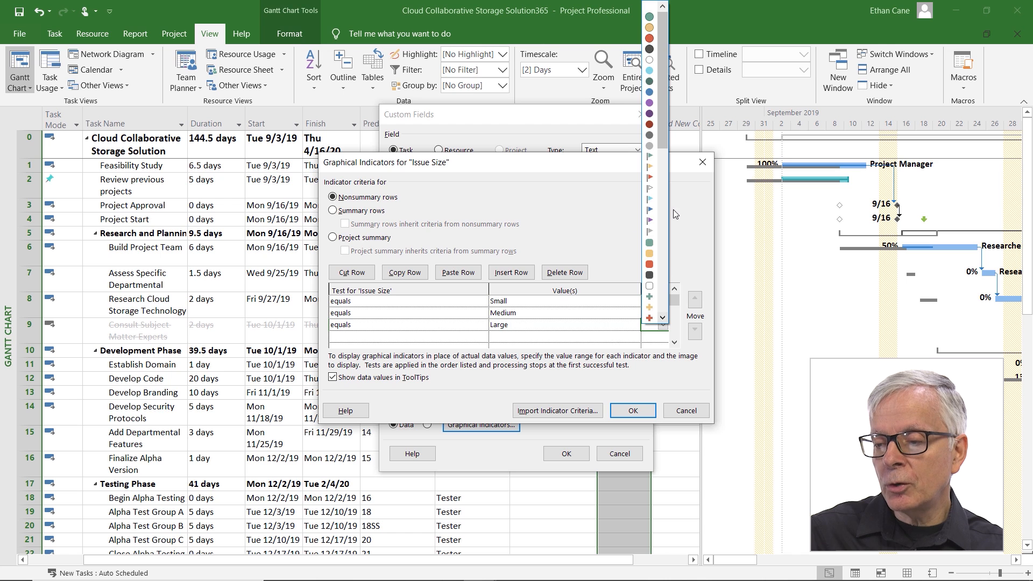
{"action": "left_click_drag", "start_coordinate": [663, 125], "coordinate": [667, 295]}
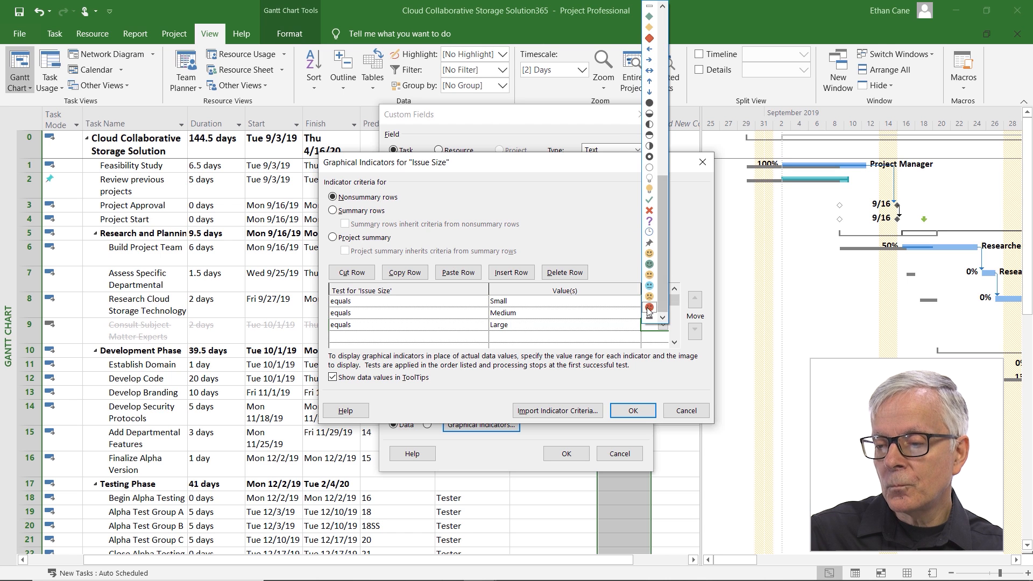
{"action": "left_click", "coordinate": [649, 312]}
{"action": "left_click", "coordinate": [632, 411]}
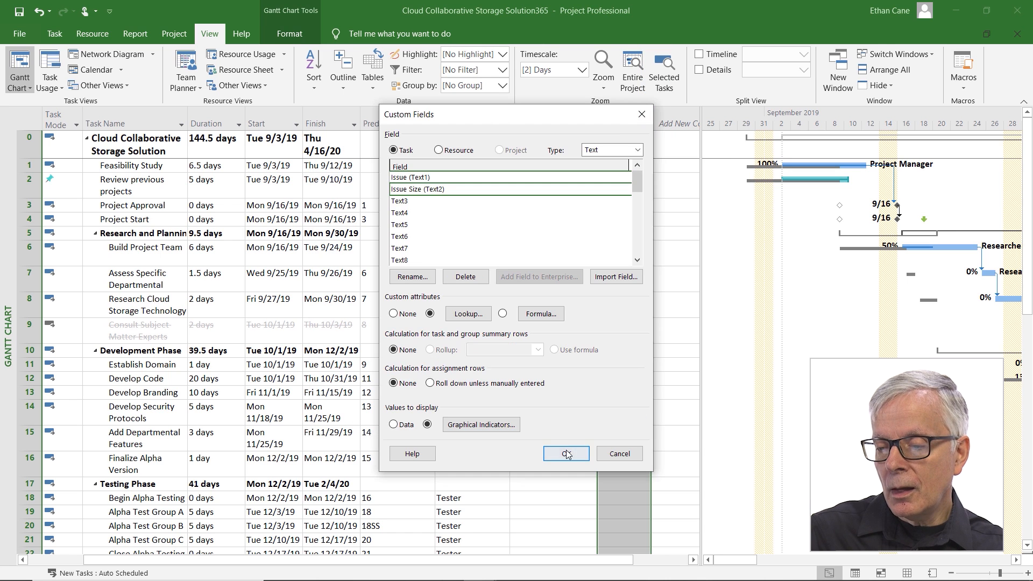
{"action": "left_click", "coordinate": [566, 453]}
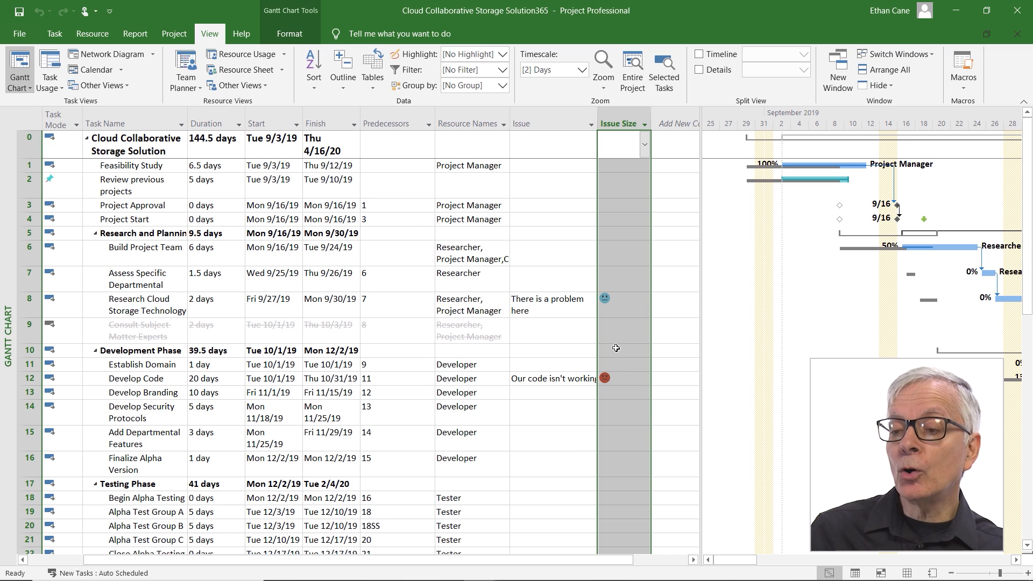
- Change the Issue Size of the Research Cloud Storage Technology task to Small
{"action": "left_click", "coordinate": [644, 302]}
{"action": "left_click", "coordinate": [644, 302]}
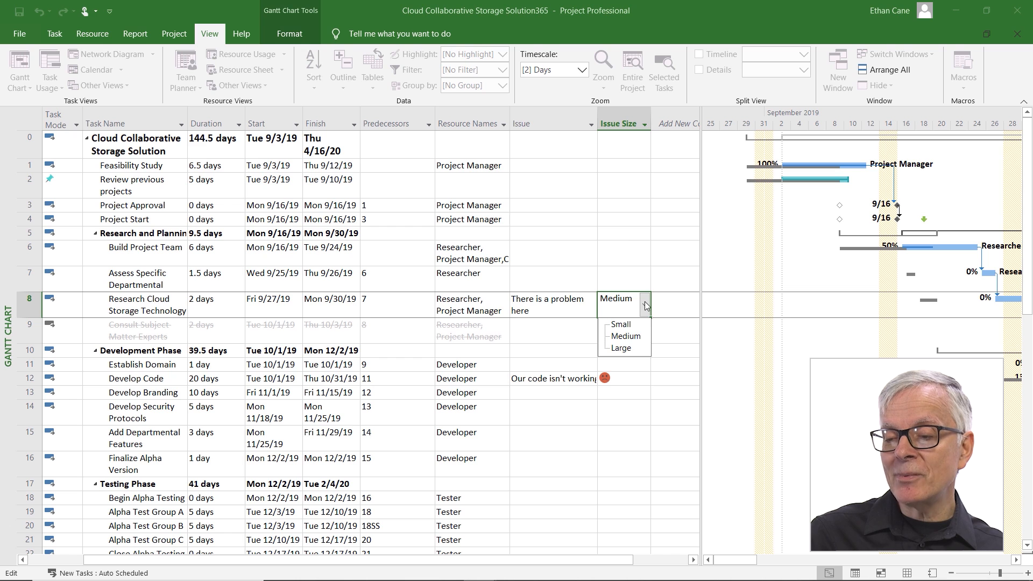
{"action": "left_click", "coordinate": [623, 323]}
{"action": "left_click", "coordinate": [571, 334]}
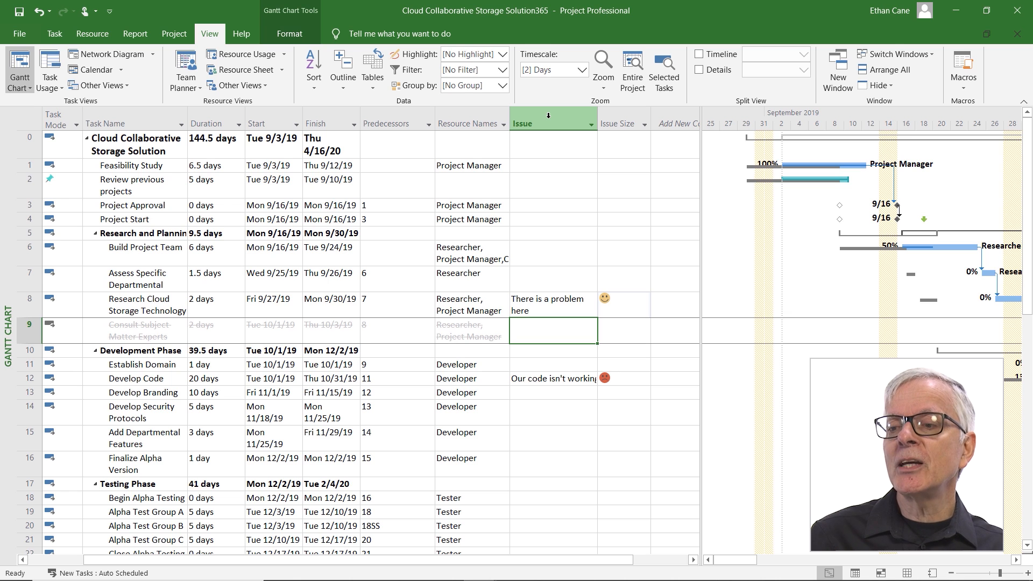
- Open the custom fields from the Issue column and rename the task flag field Flag1 as Next Month Task?
{"action": "left_click", "coordinate": [548, 115]}
{"action": "right_click", "coordinate": [549, 115]}
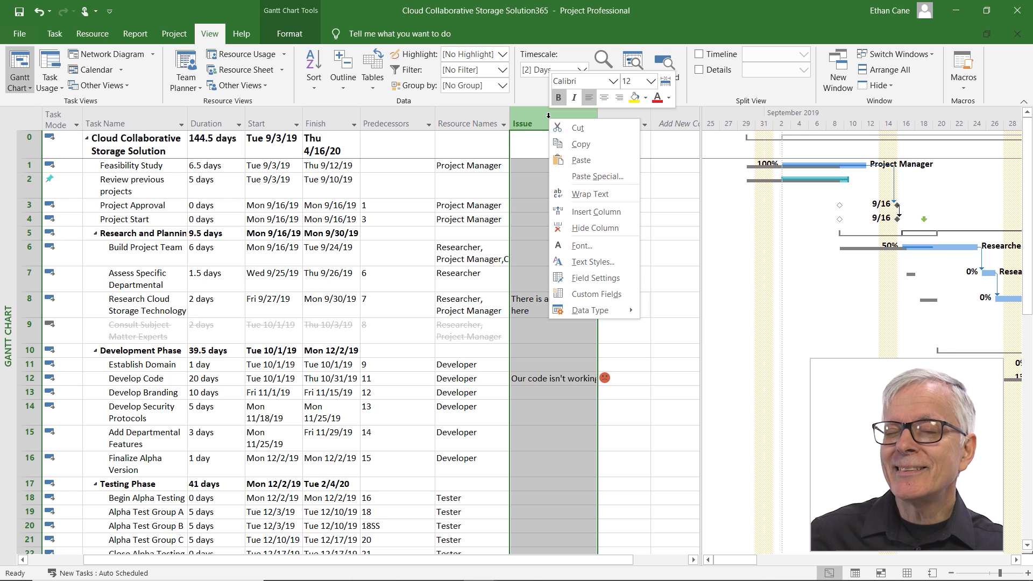
{"action": "left_click", "coordinate": [589, 295]}
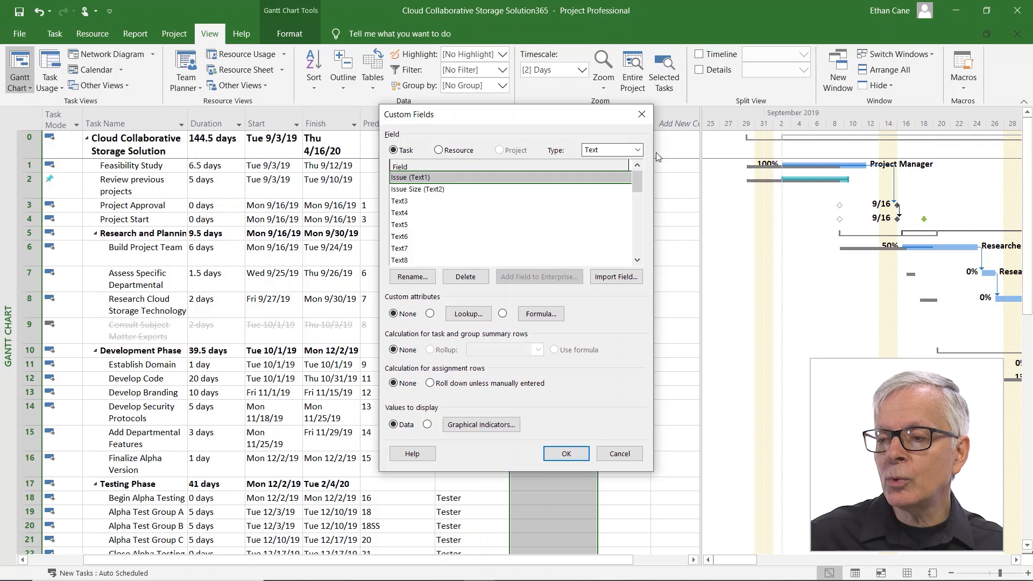
{"action": "left_click", "coordinate": [637, 150]}
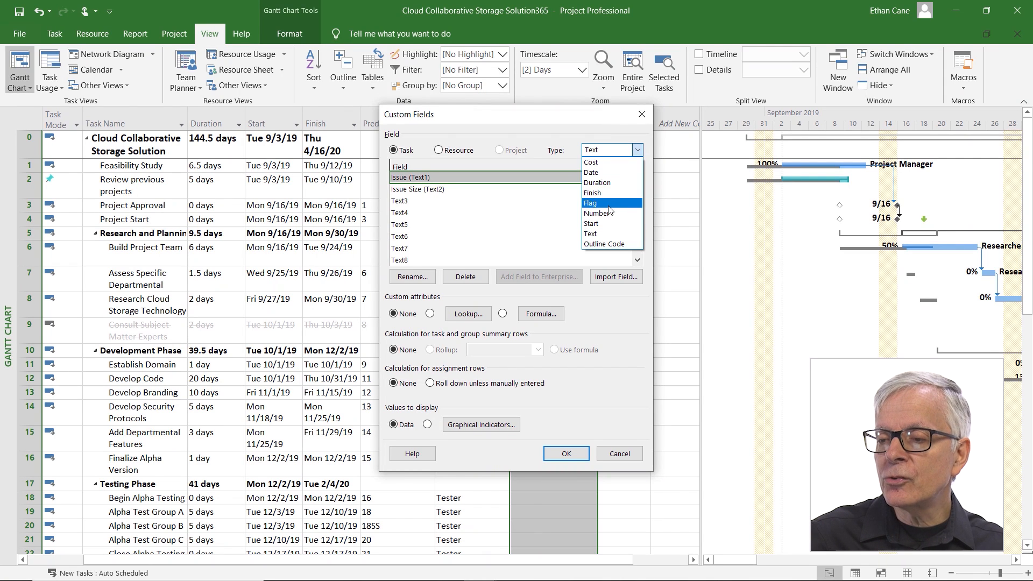
{"action": "left_click", "coordinate": [591, 203]}
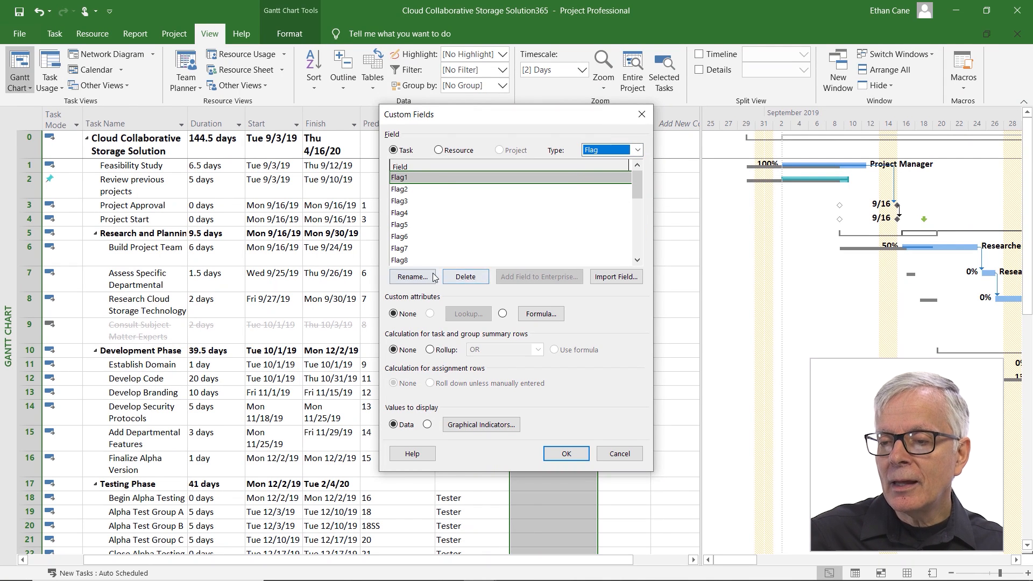
{"action": "left_click", "coordinate": [412, 276]}
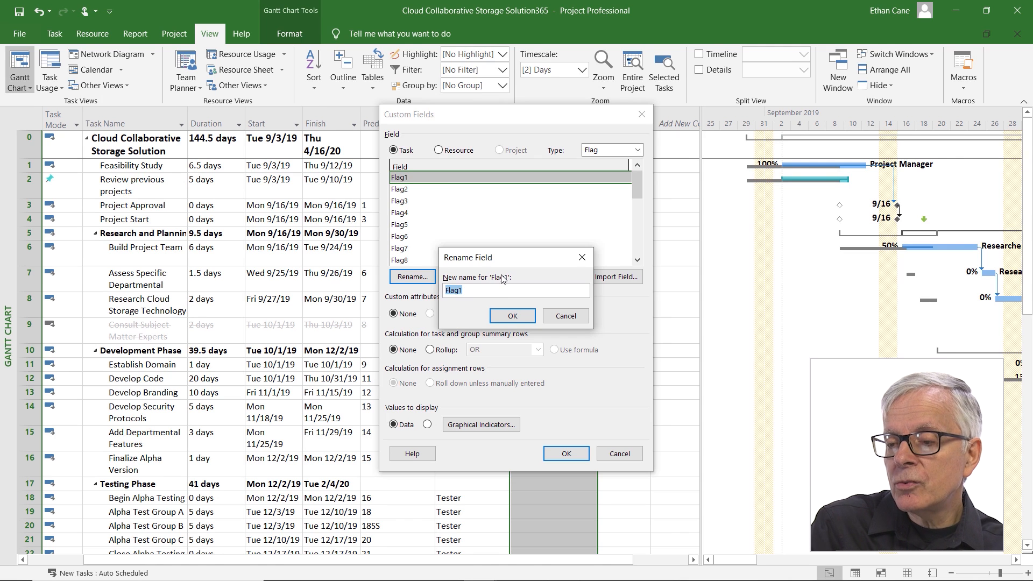
{"action": "type", "text": "Next Month Task?"}
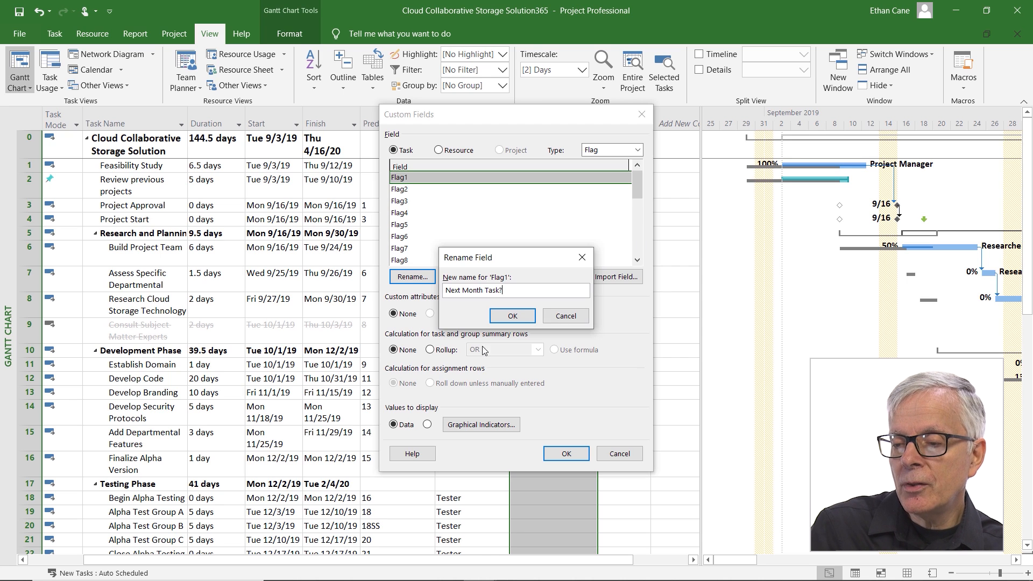
{"action": "left_click", "coordinate": [517, 316]}
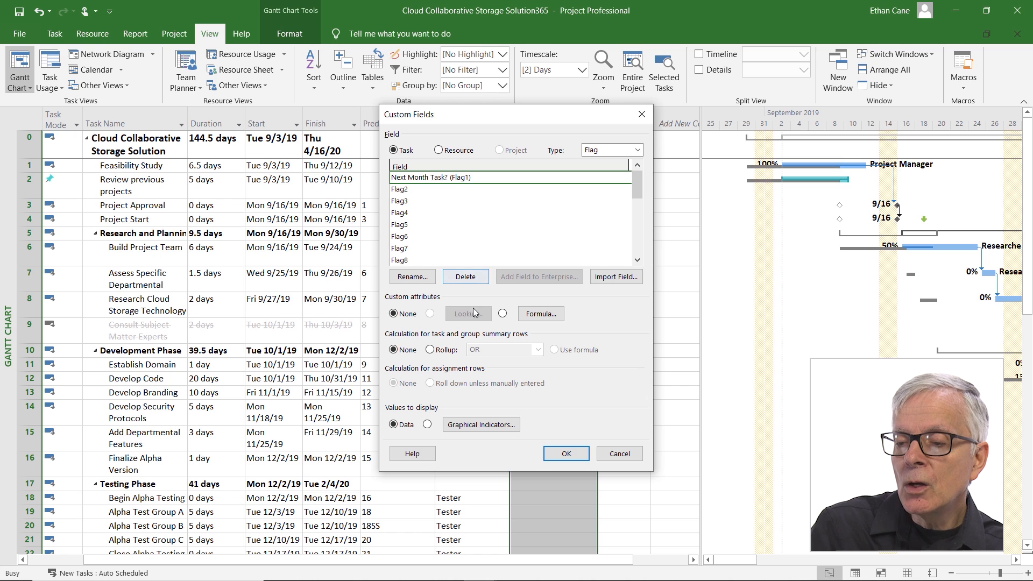
- Start a formula for the Next Month Task? field by inserting the general IIf( expression, truepart, falsepart ) function
{"action": "left_click", "coordinate": [539, 316]}
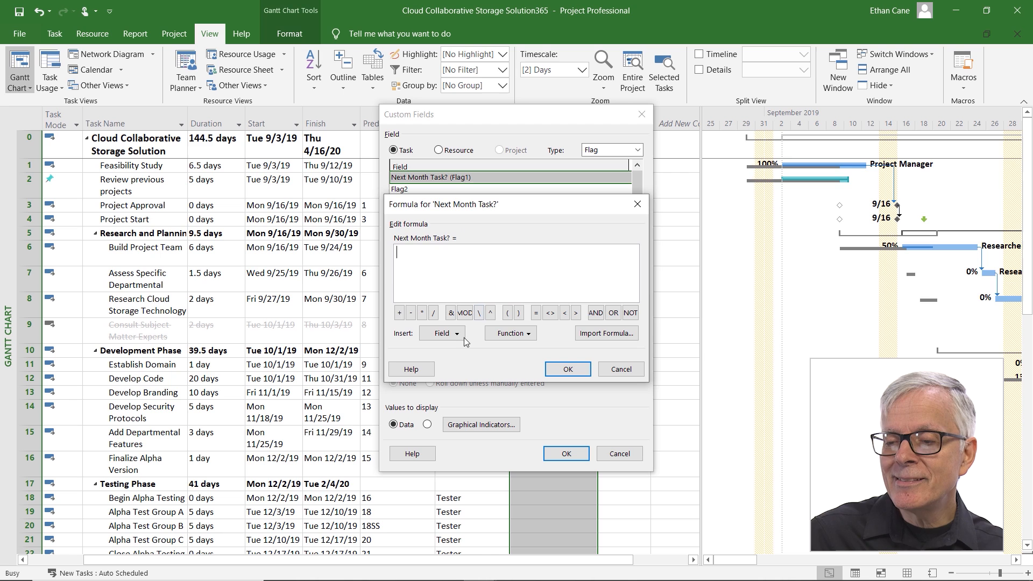
{"action": "left_click", "coordinate": [527, 333]}
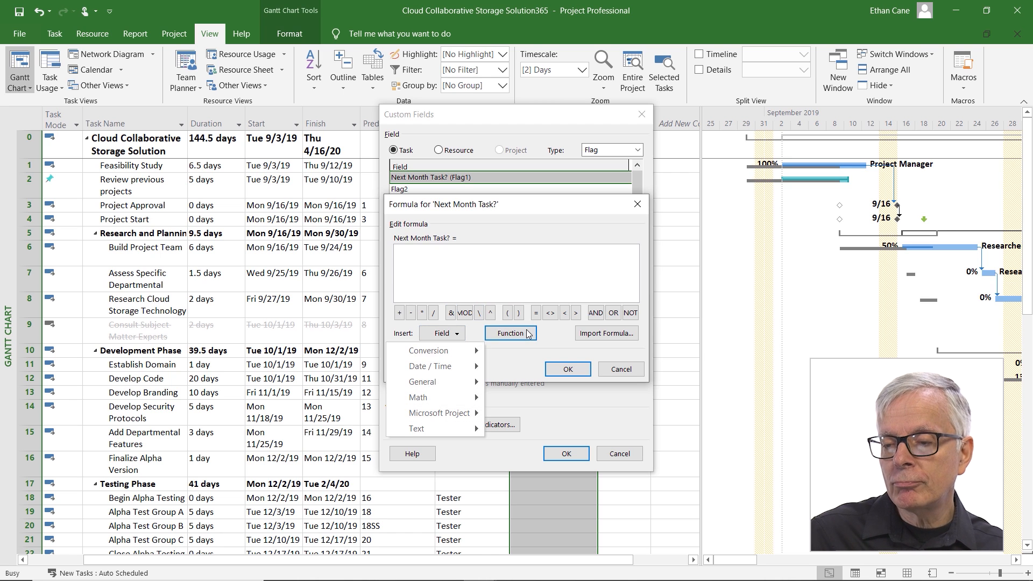
{"action": "mouse_move", "coordinate": [441, 382]}
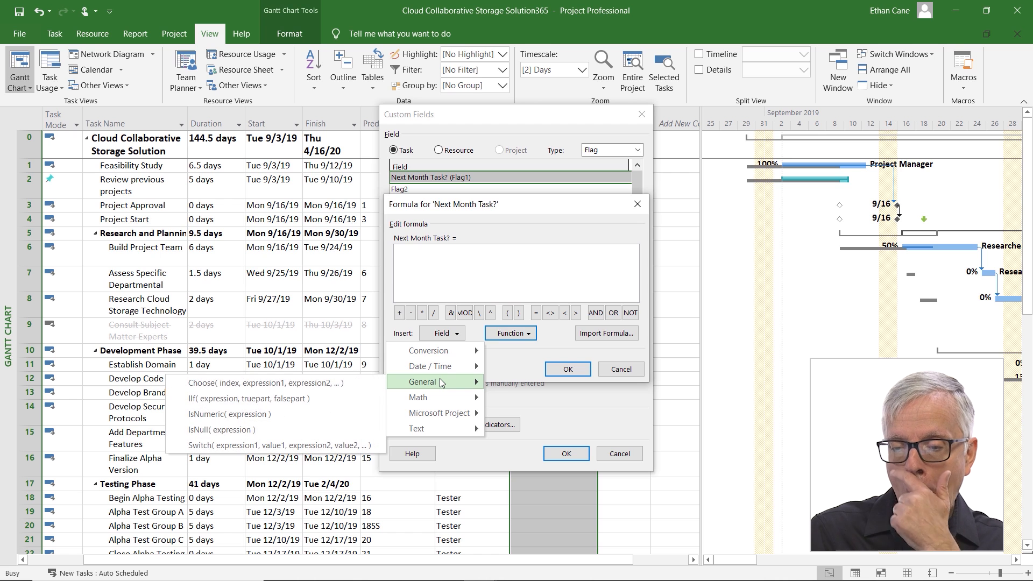
{"action": "left_click", "coordinate": [225, 399]}
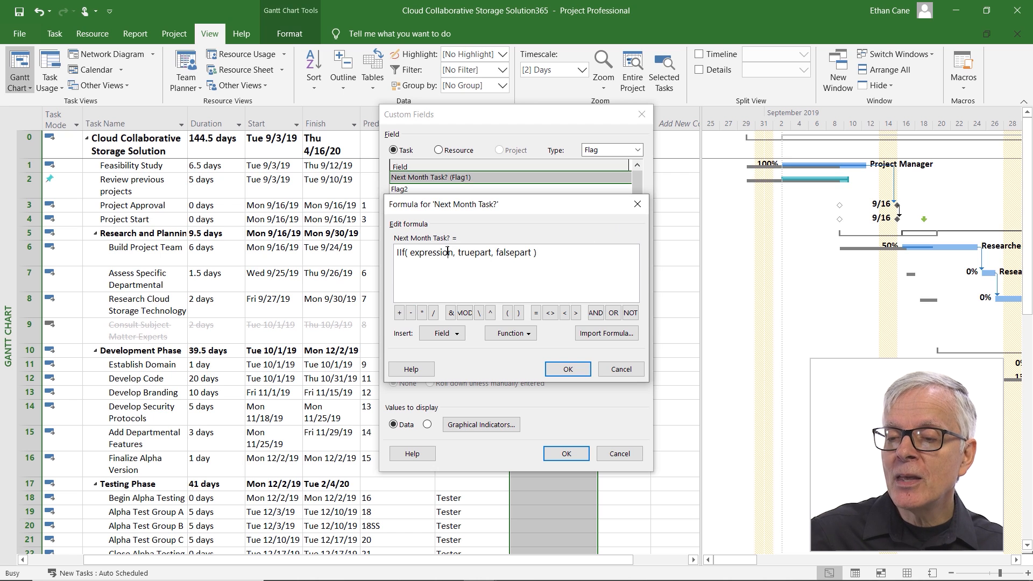
- Replace the truepart placeholder in the IIf formula with "Yes" and the falsepart placeholder with "No"
{"action": "double_click", "coordinate": [477, 253]}
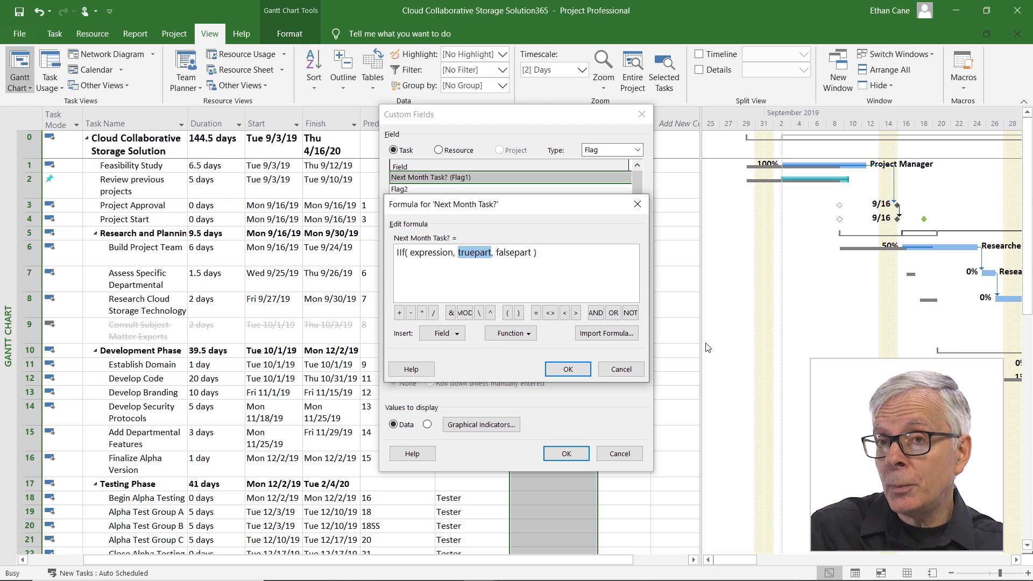
{"action": "type", "text": "\"Yes"}
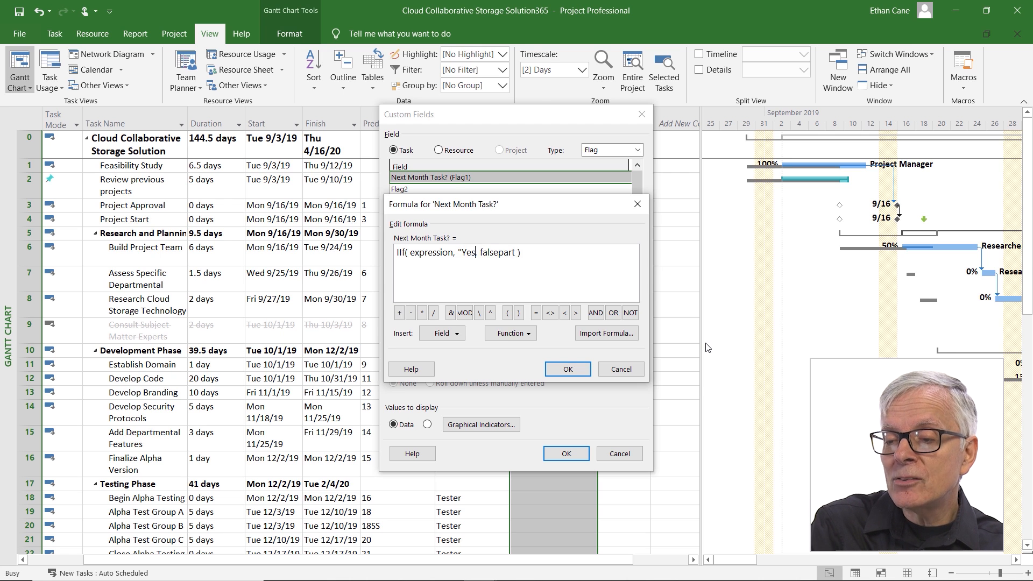
{"action": "type", "text": "\""}
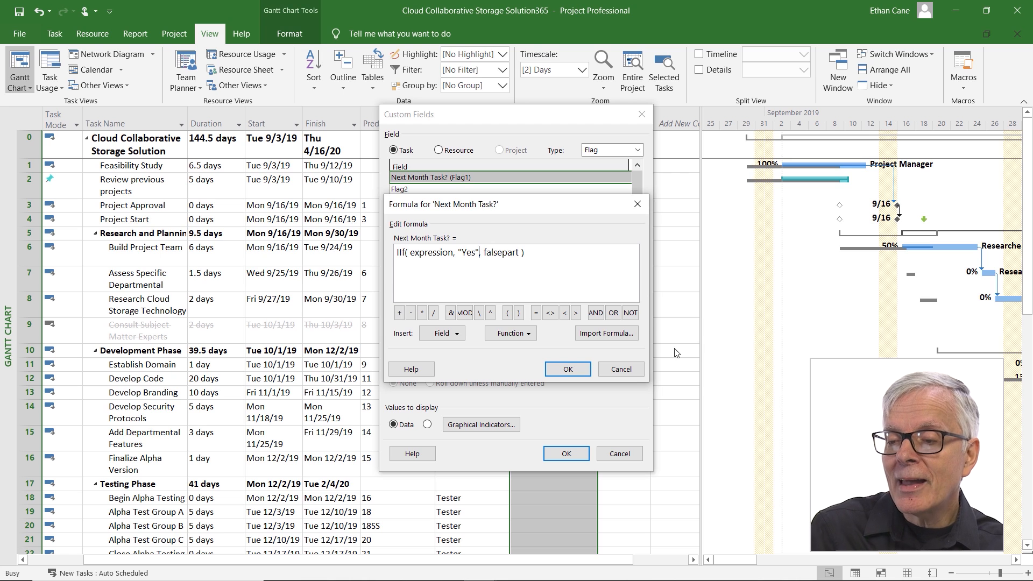
{"action": "double_click", "coordinate": [501, 253]}
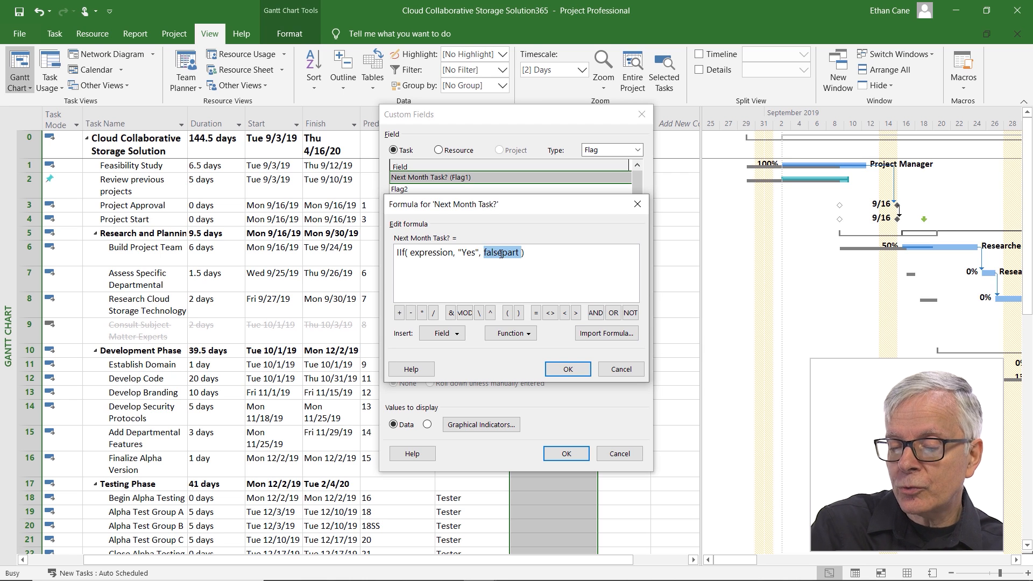
{"action": "type", "text": "\"No\""}
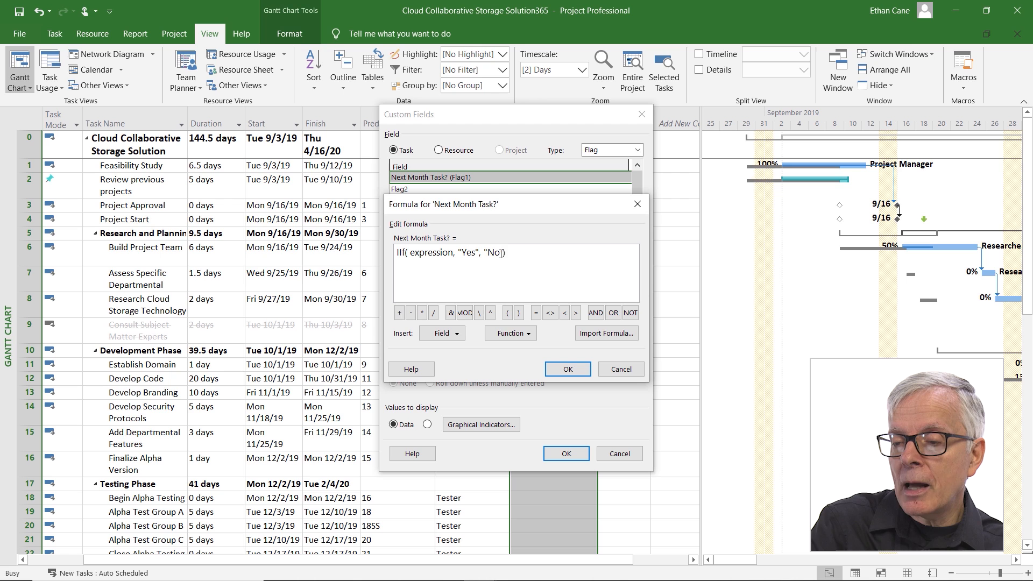
- Replace the expression placeholder in the IIf formula with the condition [Start] >=Now( ), using the Start date field and the Now( ) function
{"action": "double_click", "coordinate": [434, 252]}
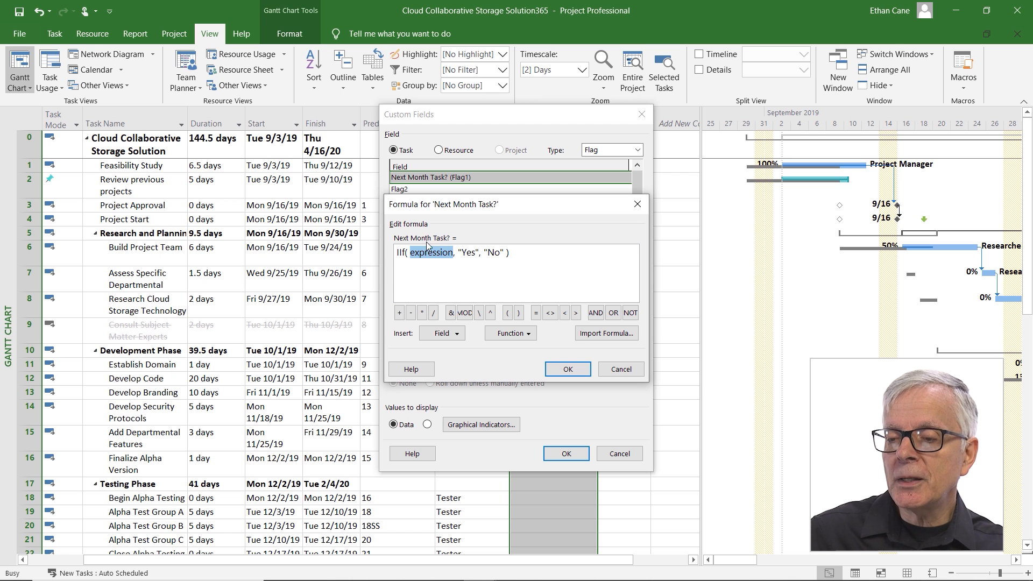
{"action": "left_click", "coordinate": [449, 333]}
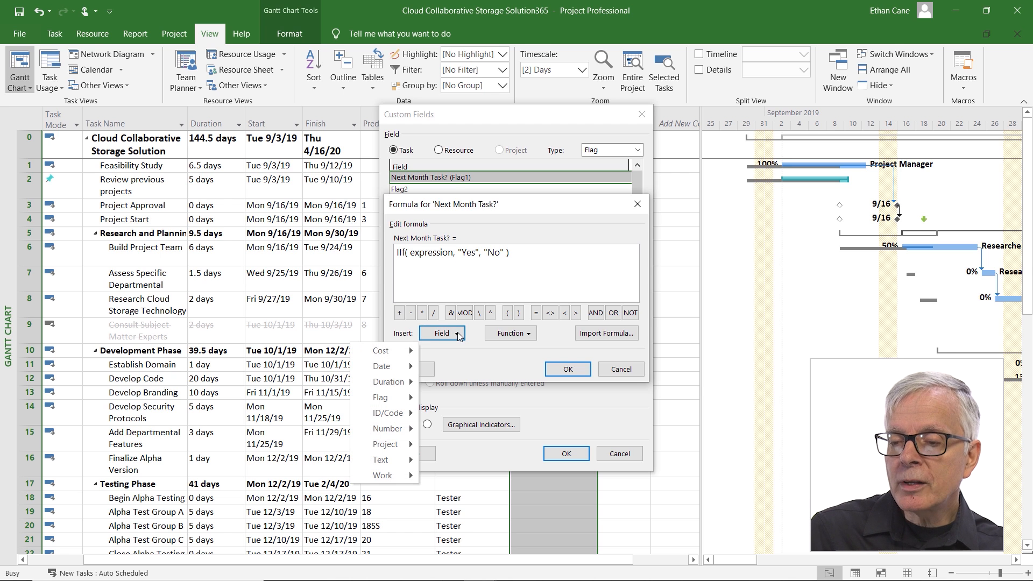
{"action": "mouse_move", "coordinate": [398, 367]}
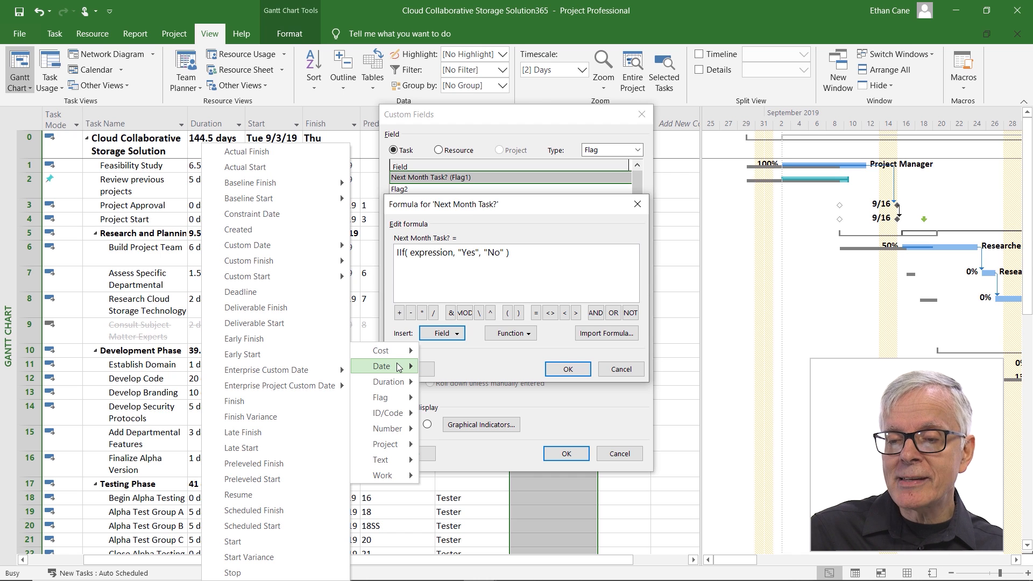
{"action": "left_click", "coordinate": [269, 544]}
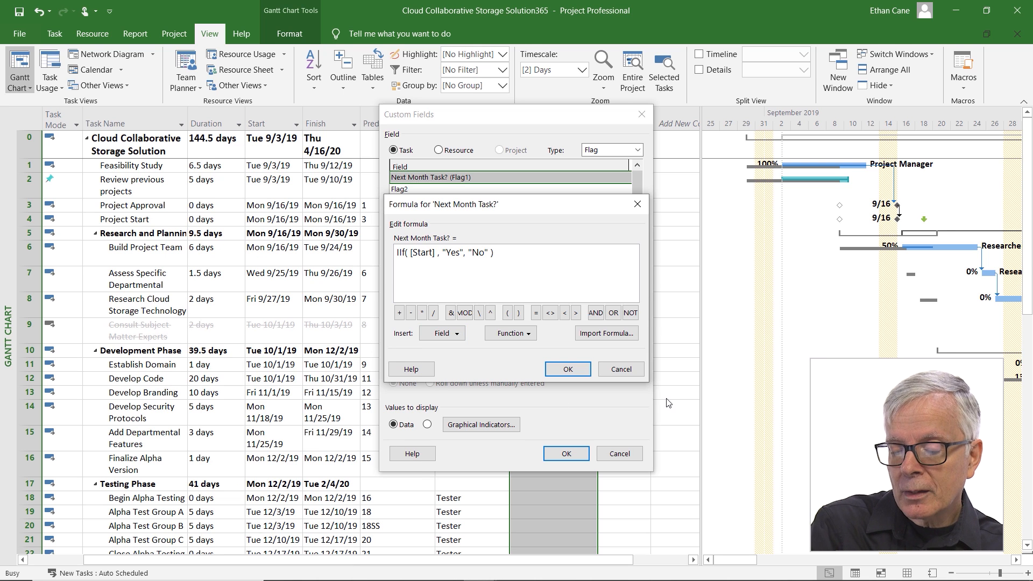
{"action": "type", "text": ">"}
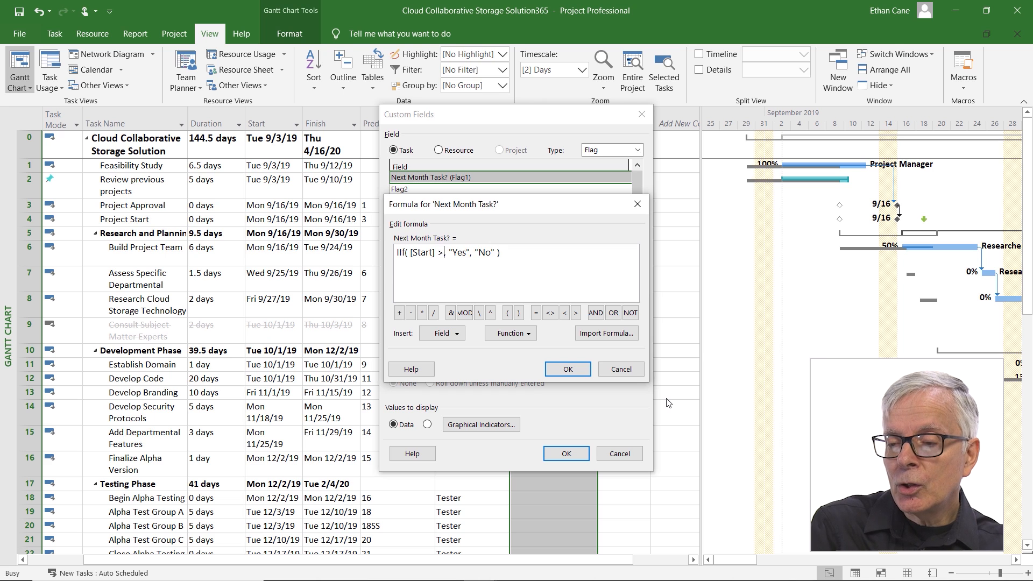
{"action": "type", "text": "="}
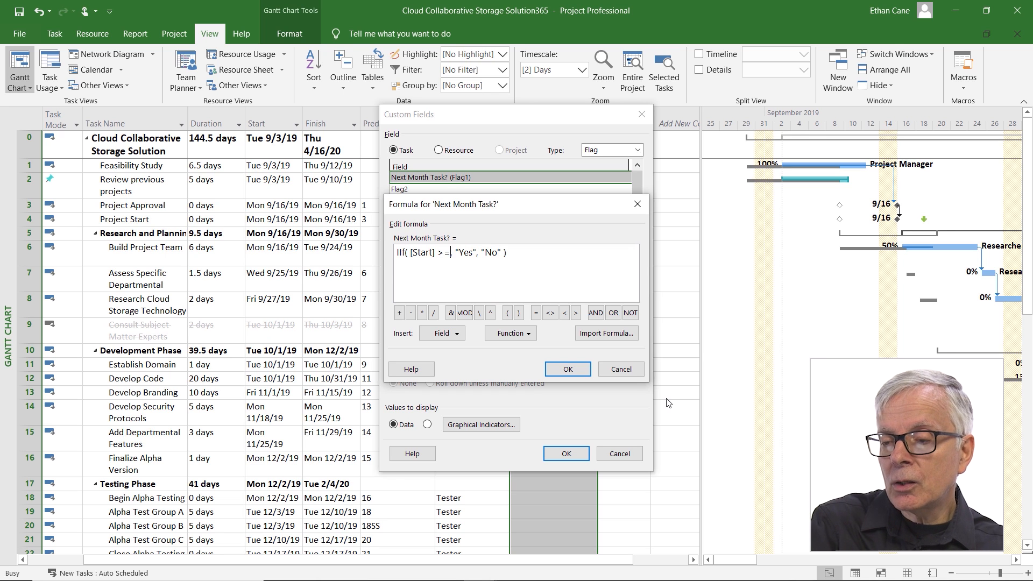
{"action": "left_click", "coordinate": [523, 334]}
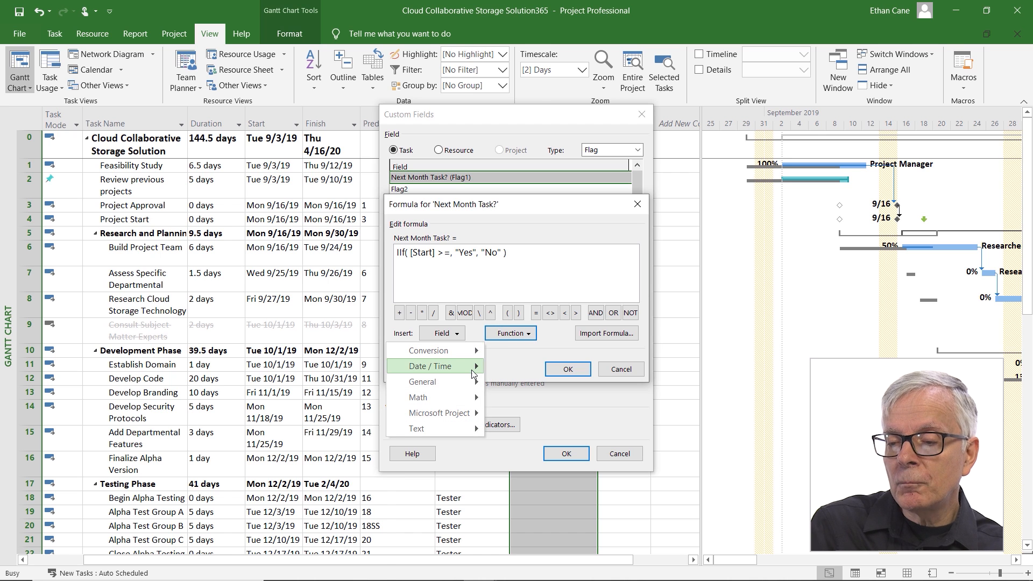
{"action": "mouse_move", "coordinate": [474, 372]}
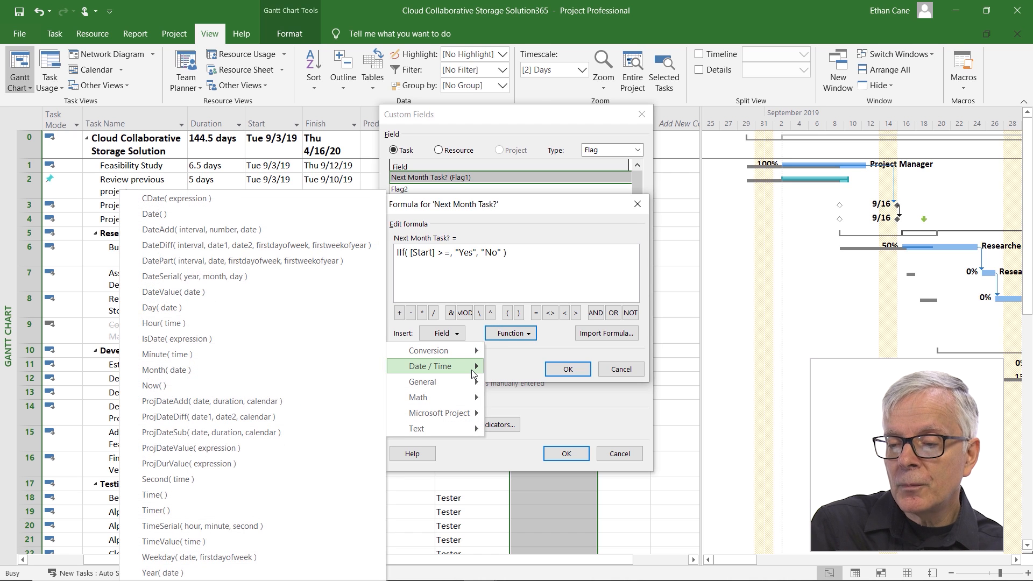
{"action": "left_click", "coordinate": [289, 385]}
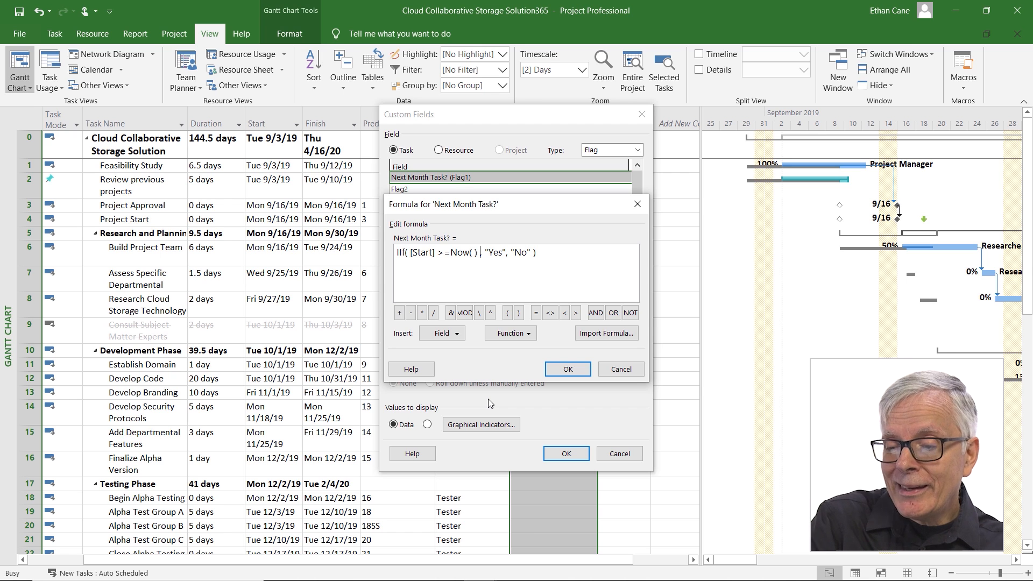
- Extend the IIf condition after Now( ) with AND [Start] <=Now( )+30 as the upper date limit
{"action": "type", "text": "AN"}
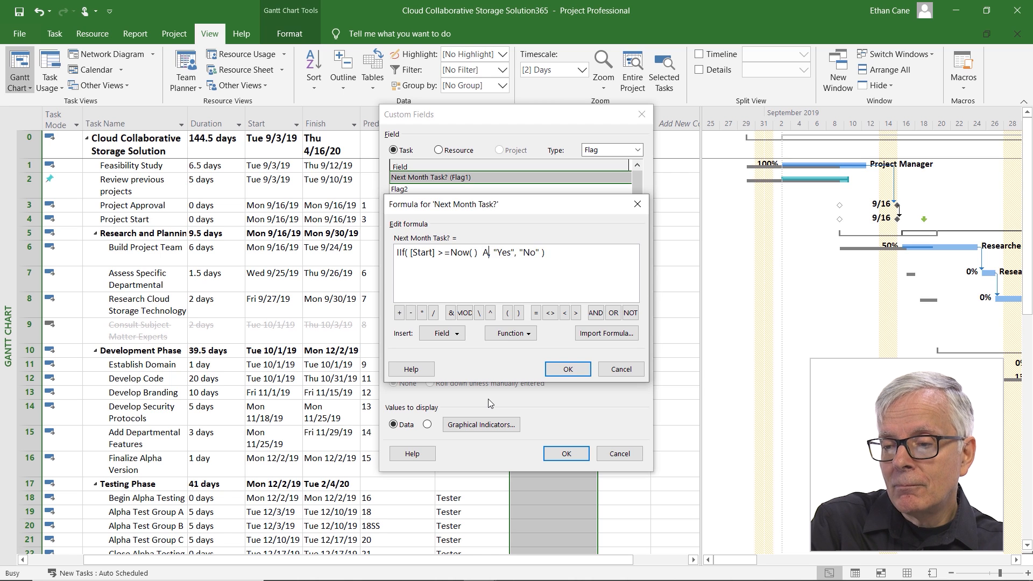
{"action": "type", "text": "D"}
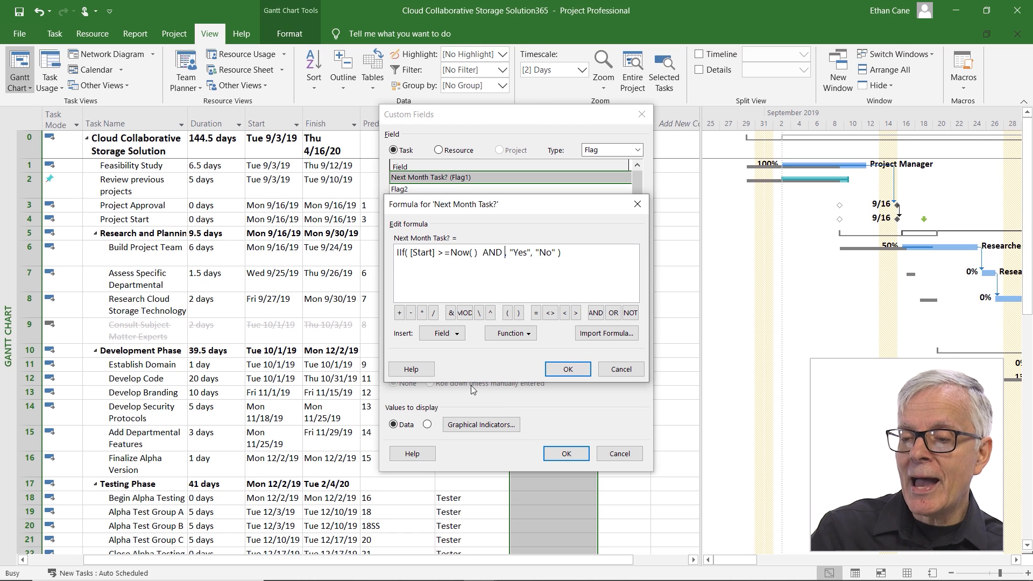
{"action": "left_click", "coordinate": [456, 335]}
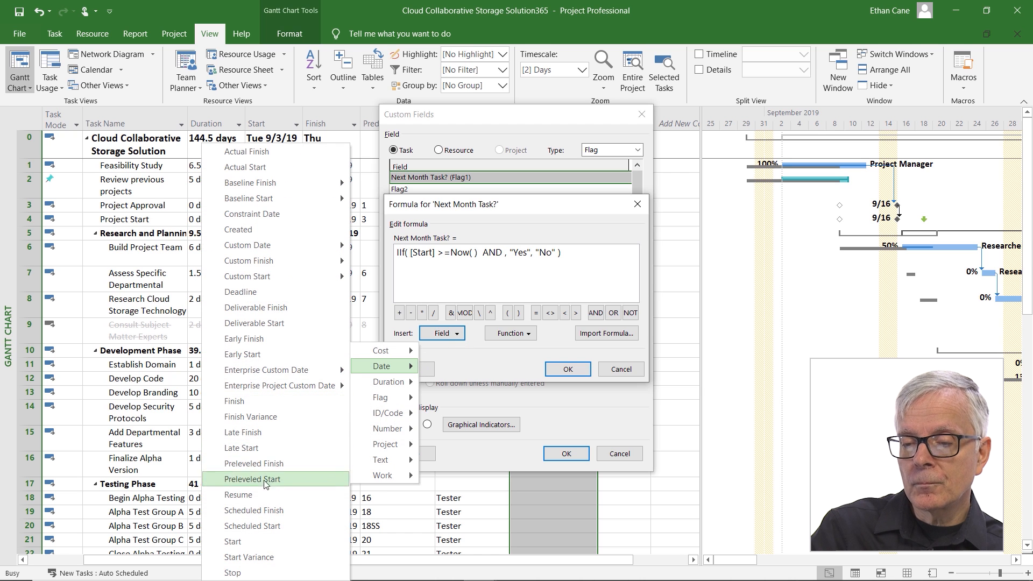
{"action": "left_click", "coordinate": [266, 545]}
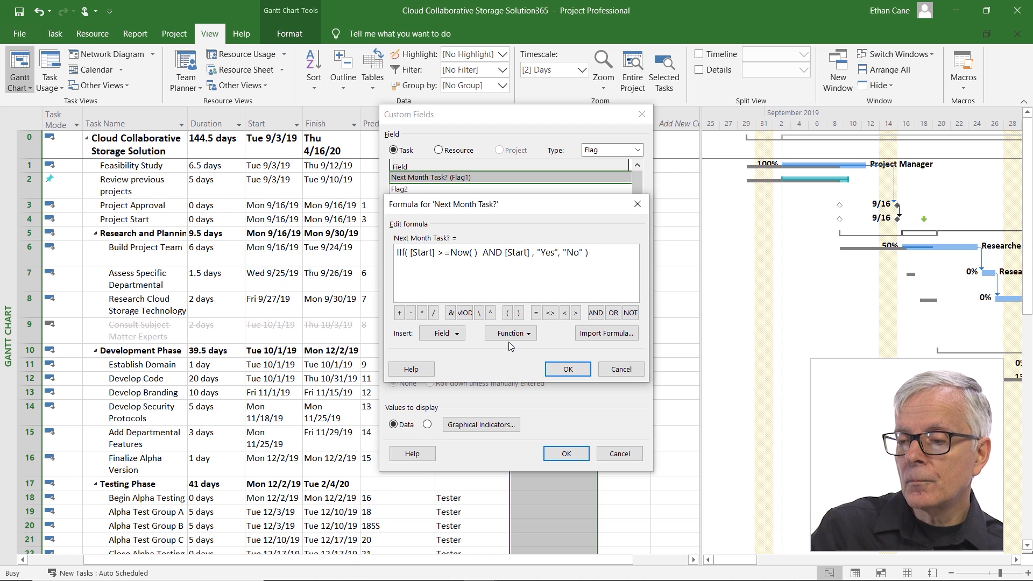
{"action": "type", "text": "<"}
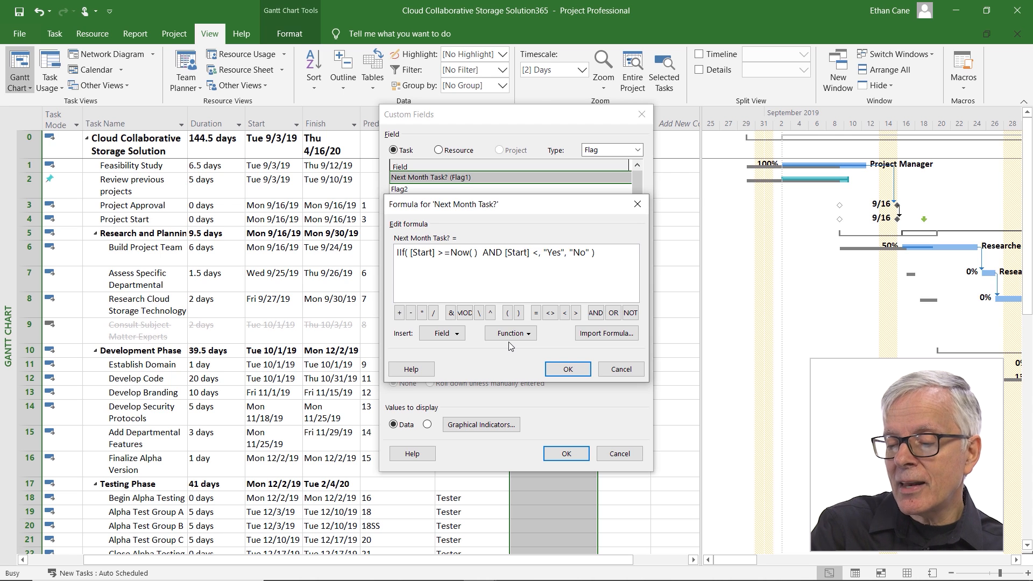
{"action": "type", "text": "="}
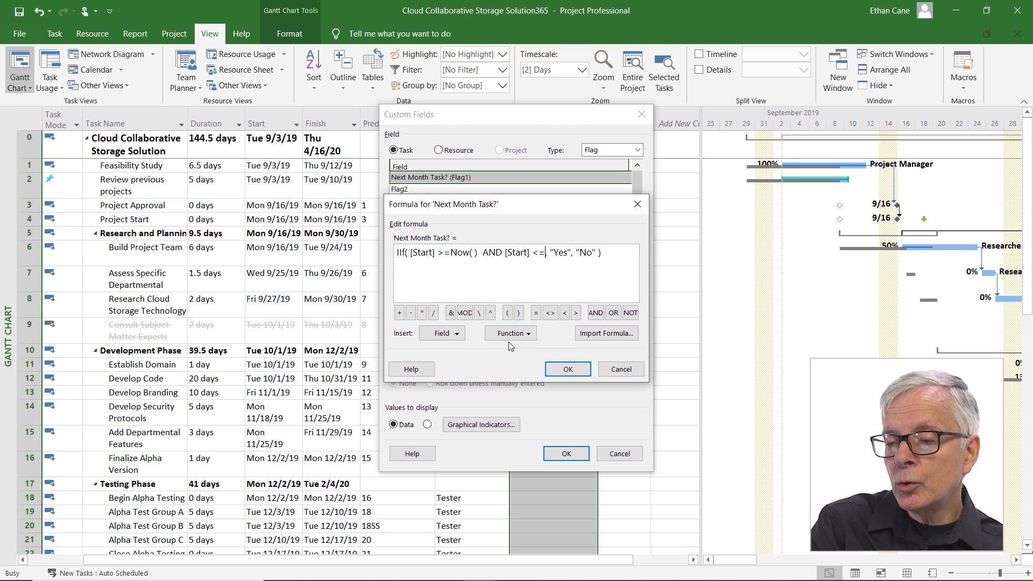
{"action": "type", "text": "Now( )"}
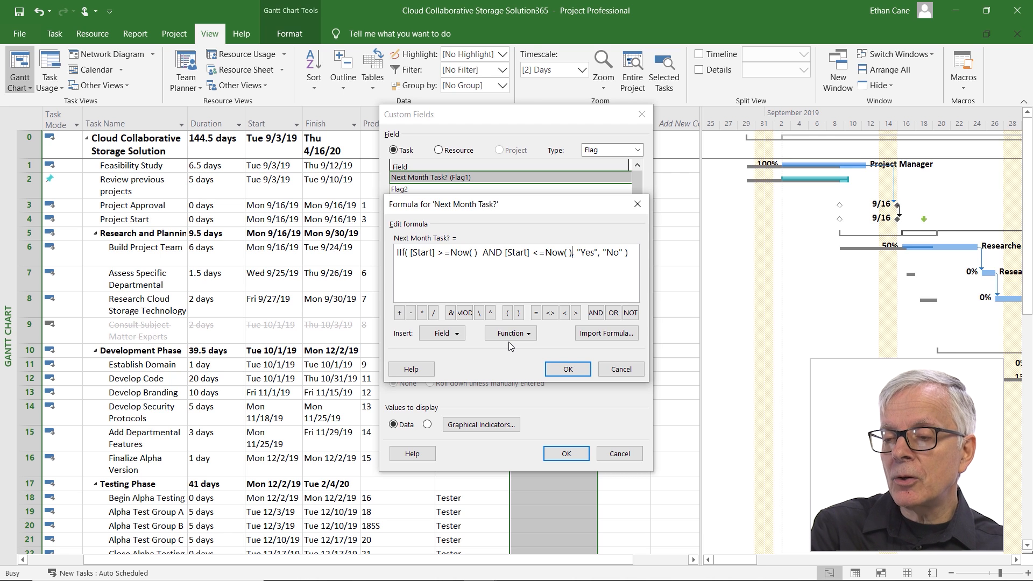
{"action": "type", "text": "+30"}
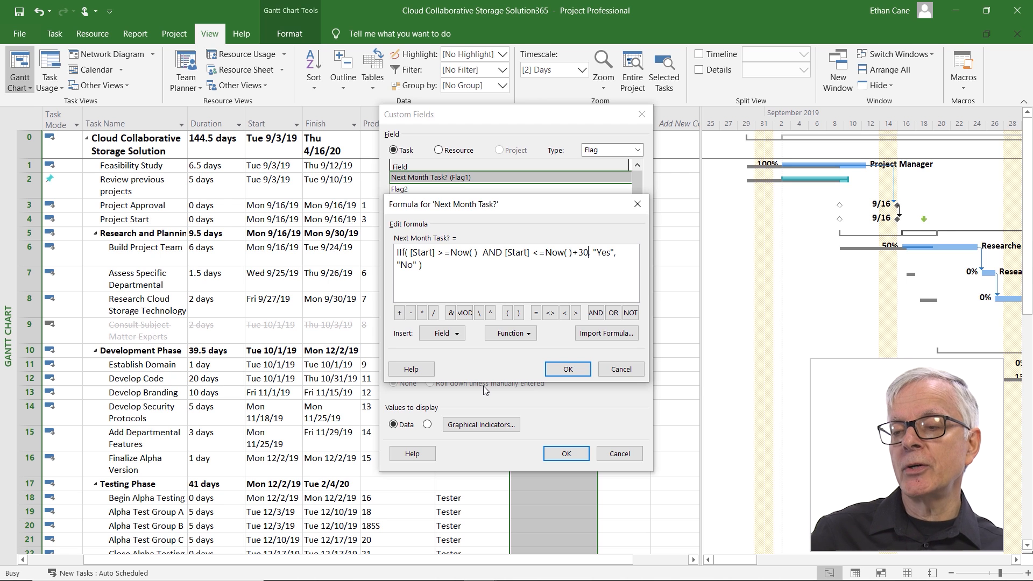
- Save the Next Month Task? formula, agree to replace the field's existing data with calculated values, and close the custom fields settings
{"action": "left_click", "coordinate": [585, 367]}
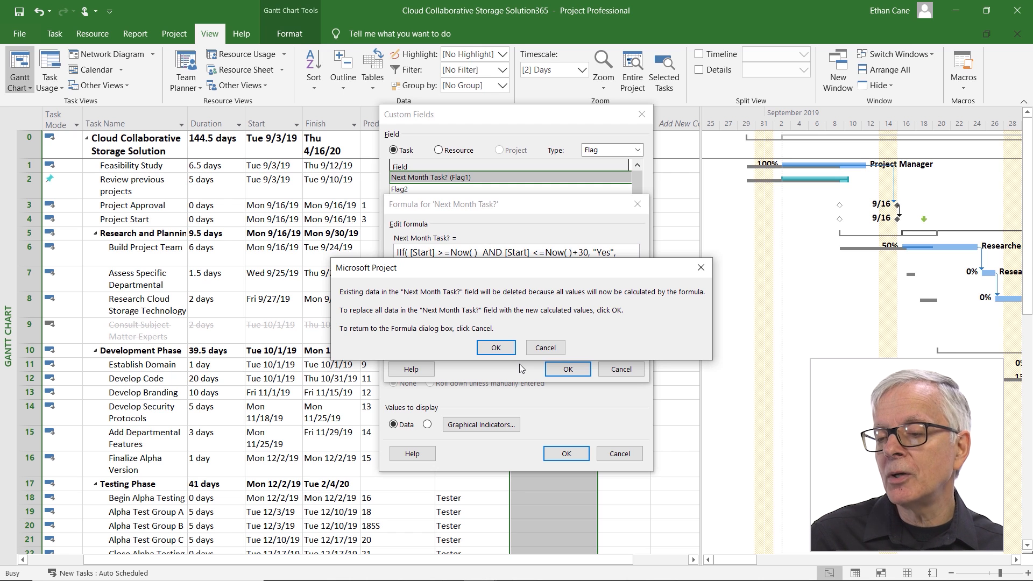
{"action": "left_click", "coordinate": [496, 348]}
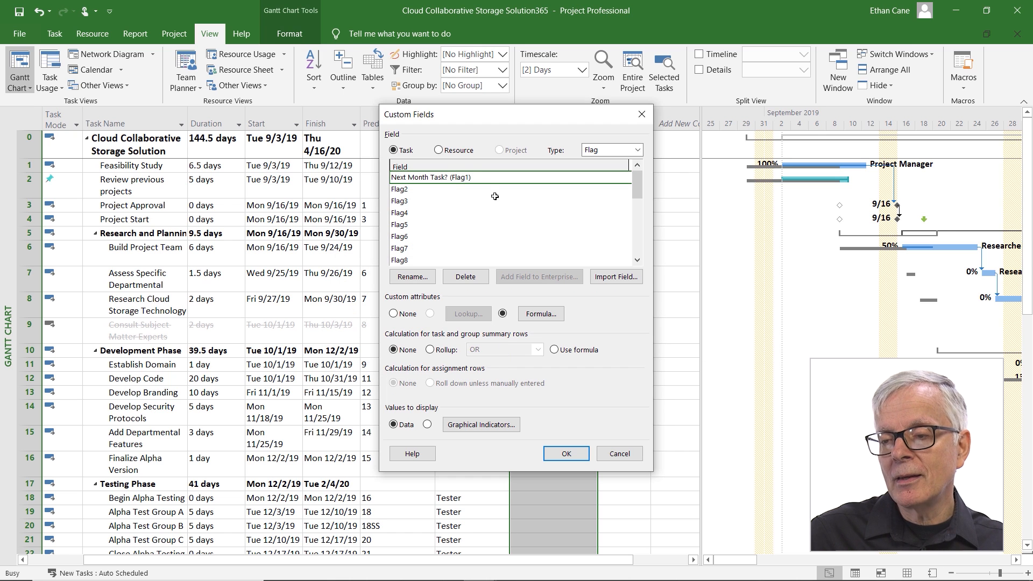
{"action": "left_click", "coordinate": [566, 453]}
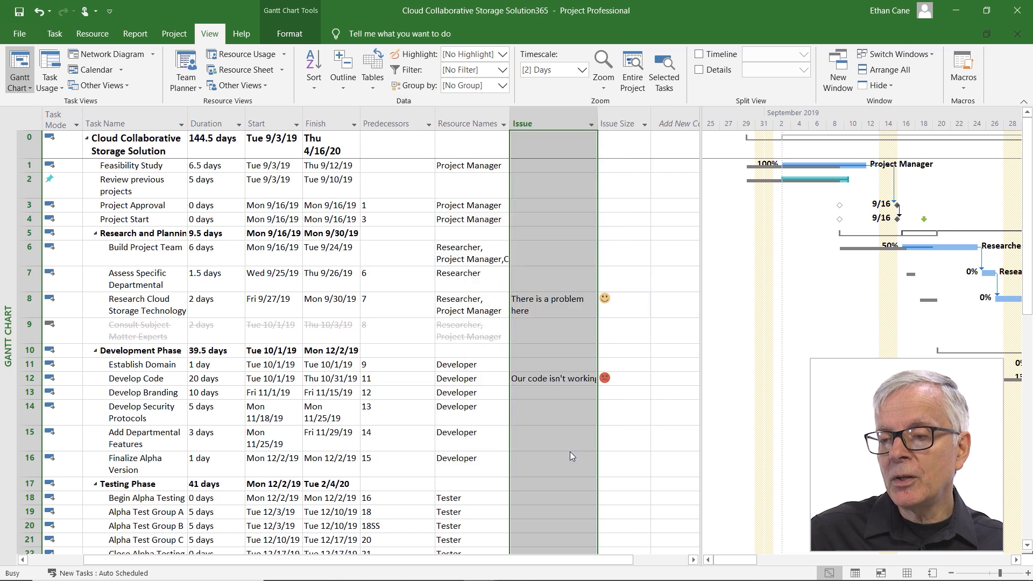
- Add the Next Month Task? (Flag1) field as a new column after Issue Size and select its Add Departmental Features cell
{"action": "left_click", "coordinate": [673, 122]}
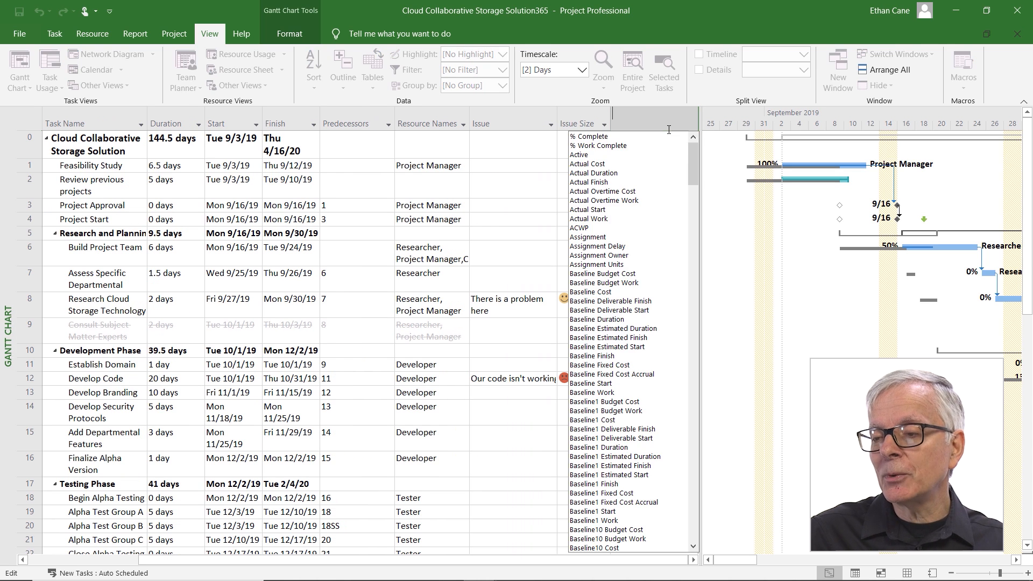
{"action": "type", "text": "name"}
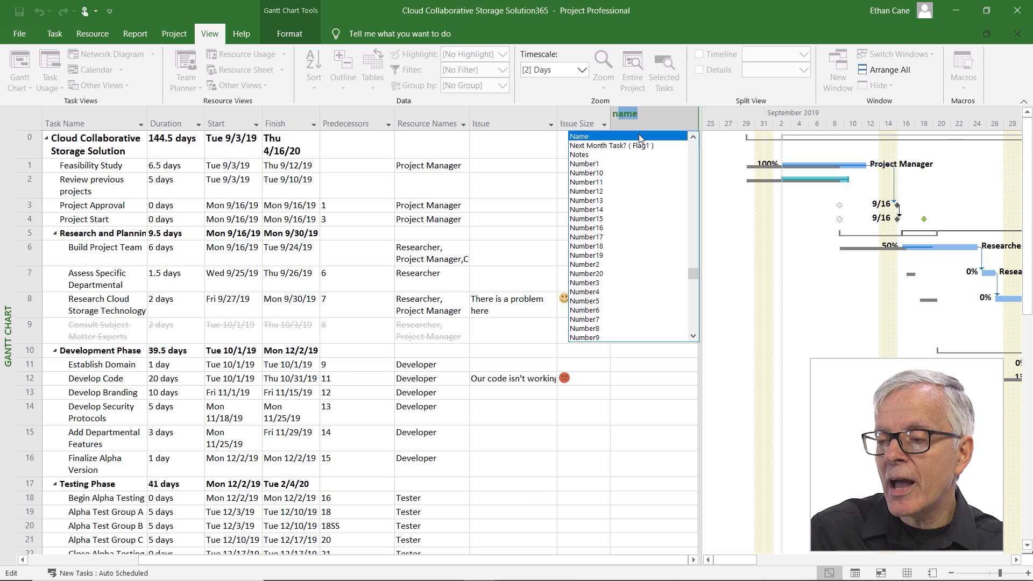
{"action": "left_click", "coordinate": [631, 146]}
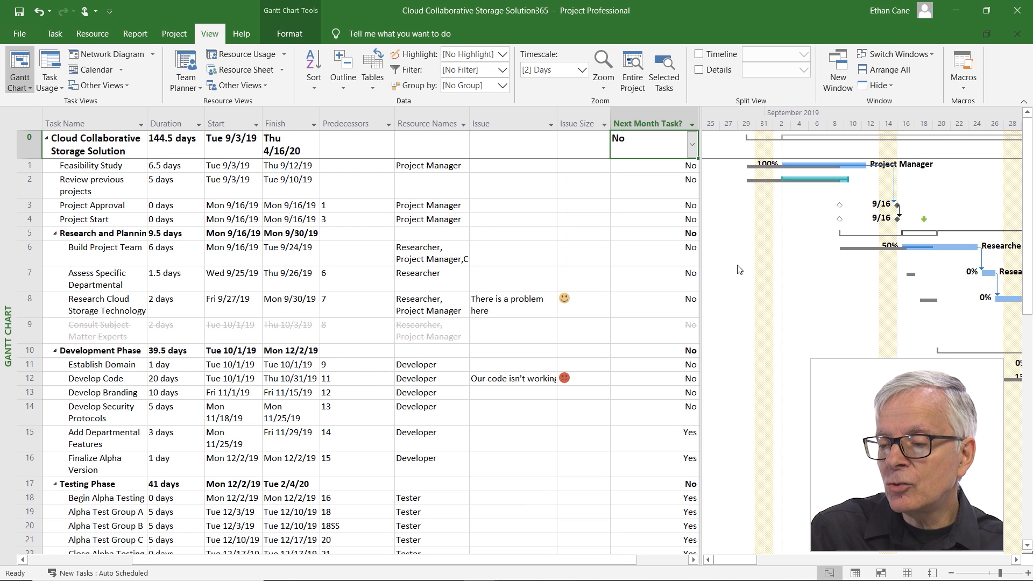
{"action": "left_click", "coordinate": [669, 444]}
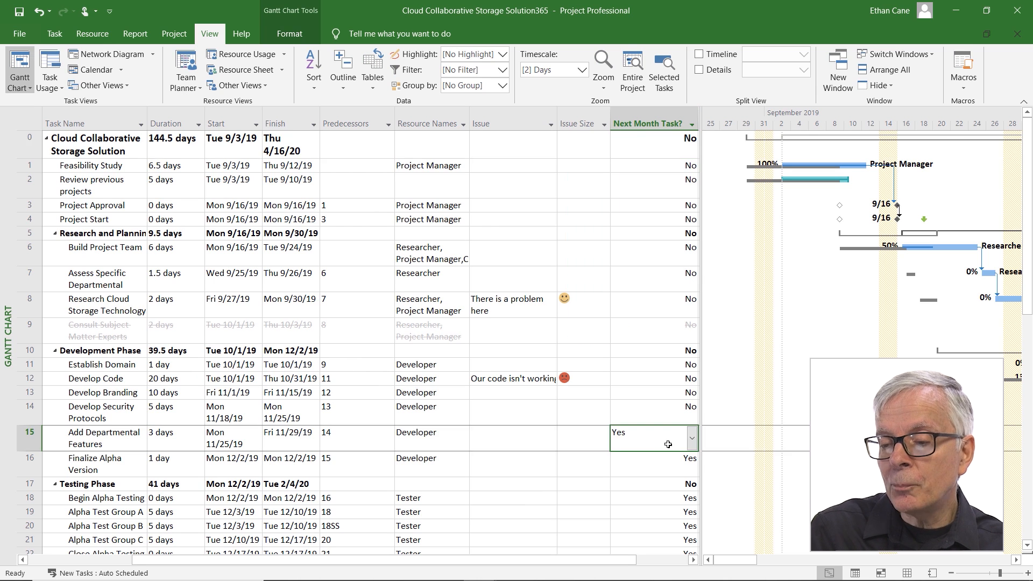